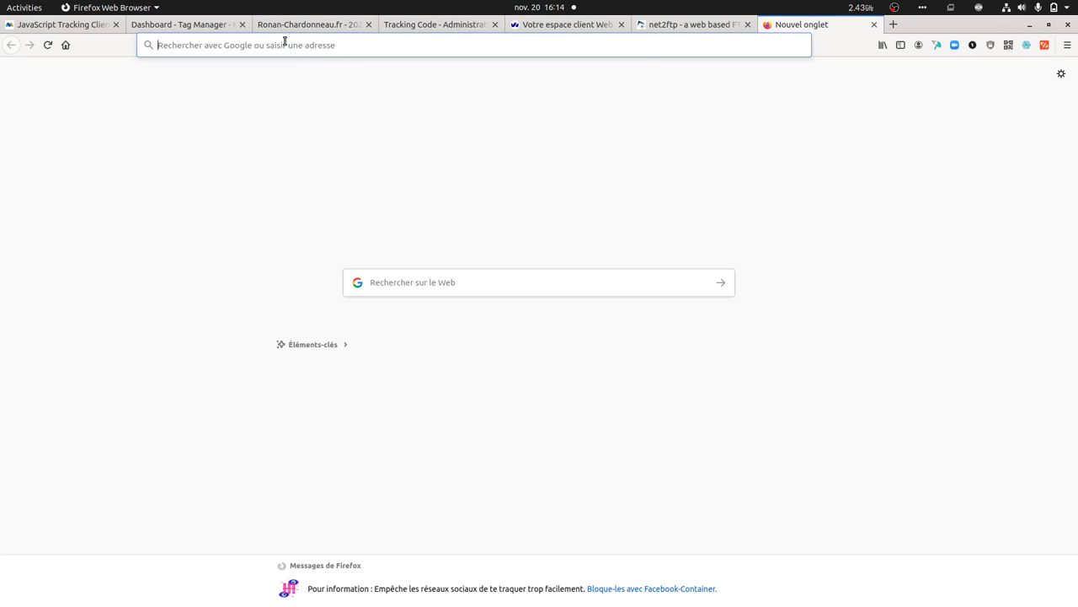
# Step: Open Behaviour › Site Search, which lists the keywords Banana, test, test2, training and yes
pyautogui.click(283, 26)
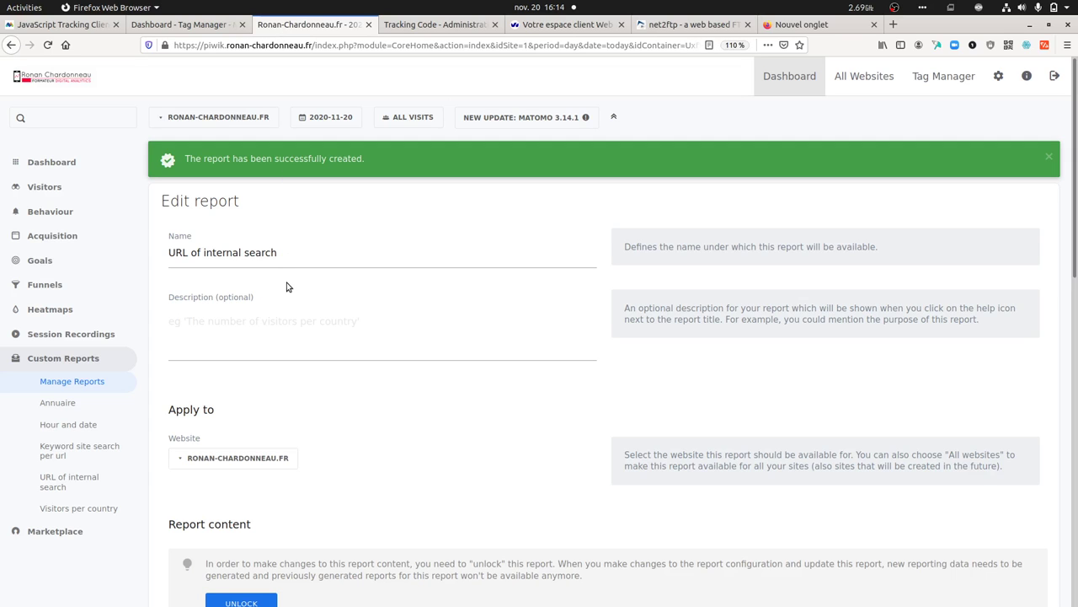
pyautogui.click(65, 380)
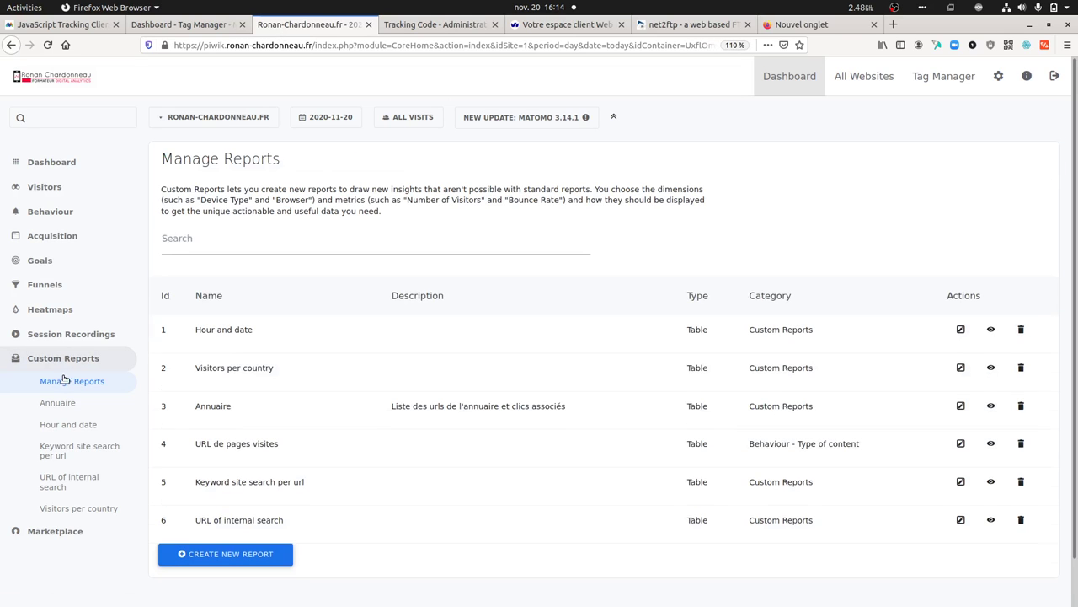
pyautogui.click(64, 237)
pyautogui.click(67, 216)
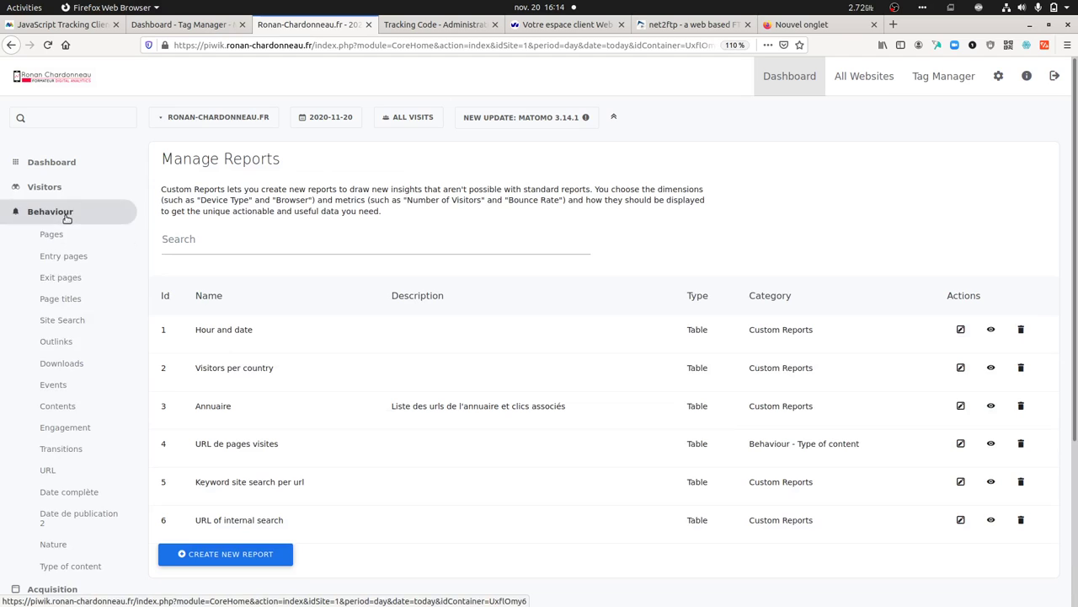
pyautogui.click(64, 325)
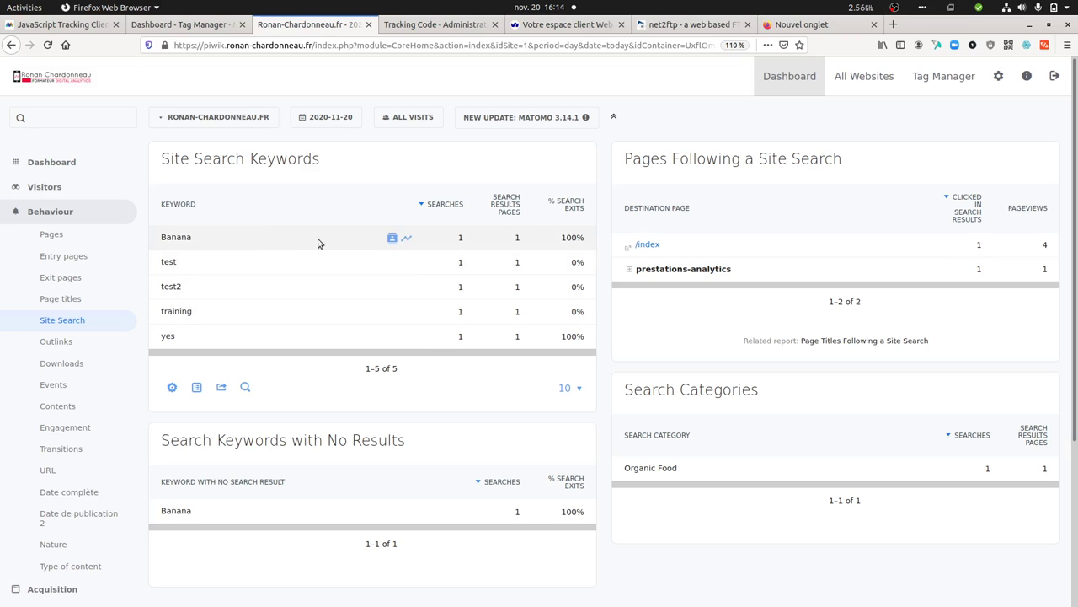
pyautogui.click(392, 238)
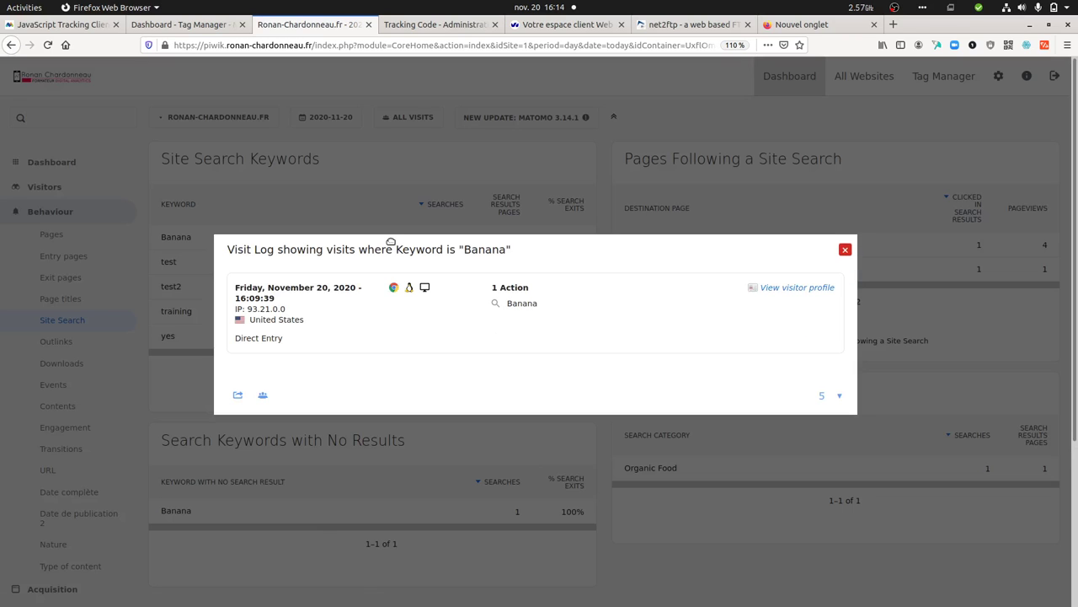
pyautogui.click(845, 251)
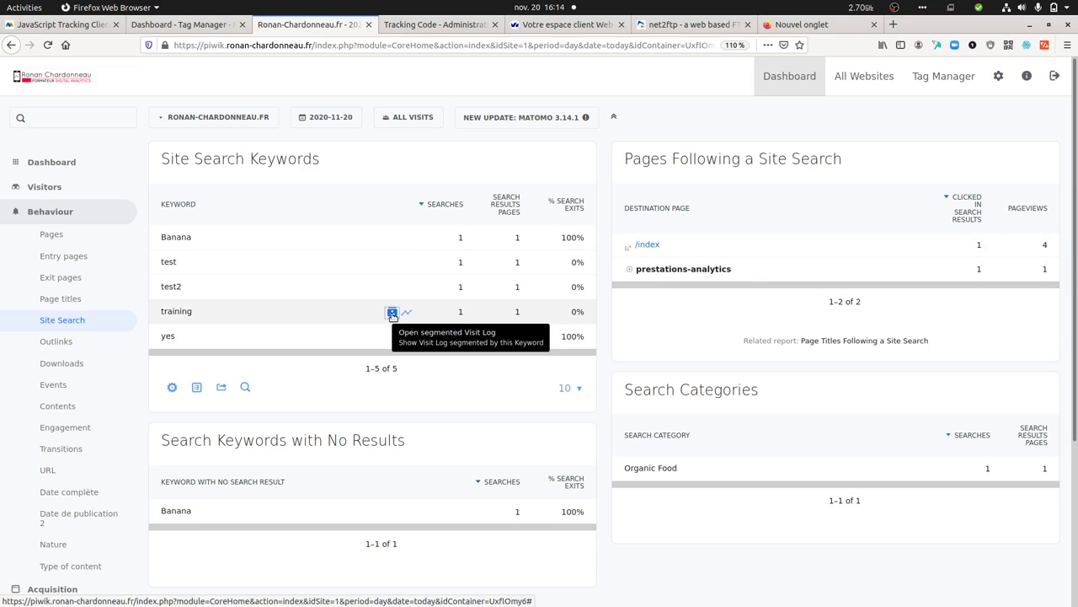
pyautogui.click(392, 311)
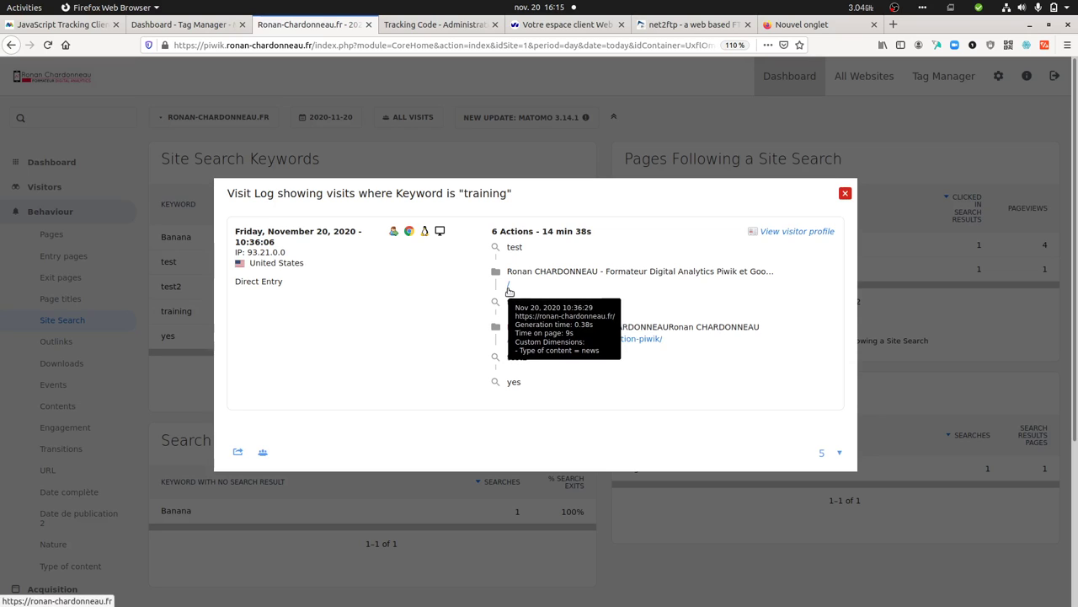
# Step: Check that the 'Keyword site search per url' custom report has no data, then return to Manage Reports
pyautogui.click(844, 195)
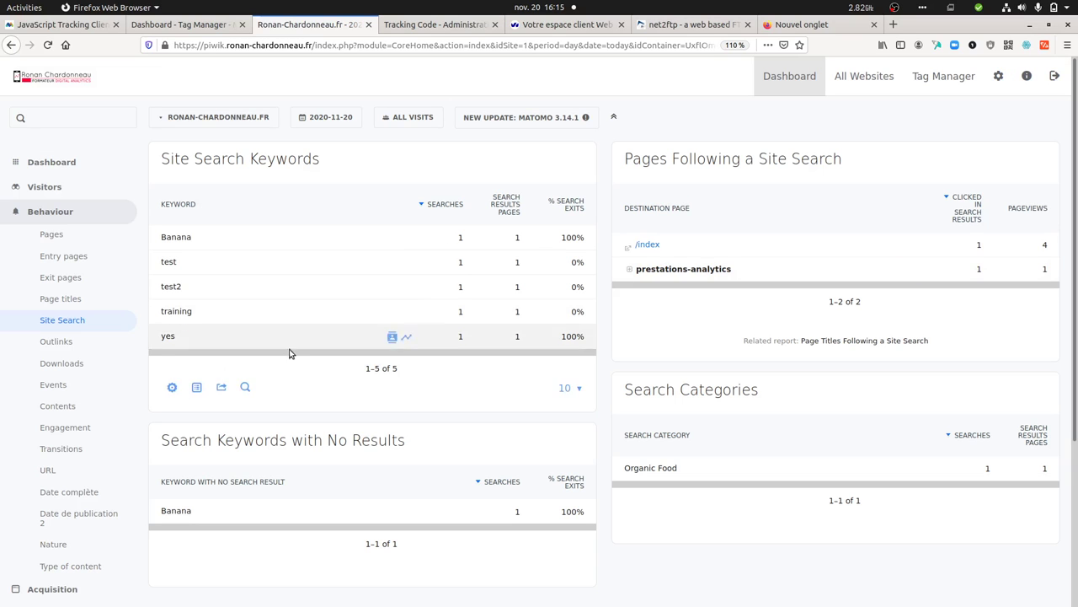
pyautogui.click(60, 218)
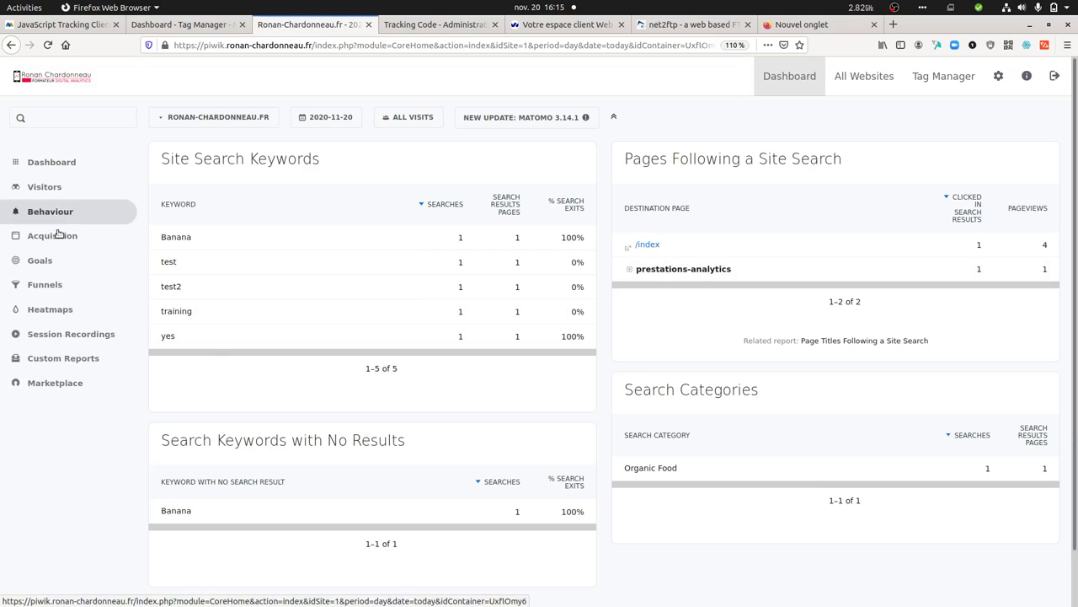
pyautogui.click(63, 359)
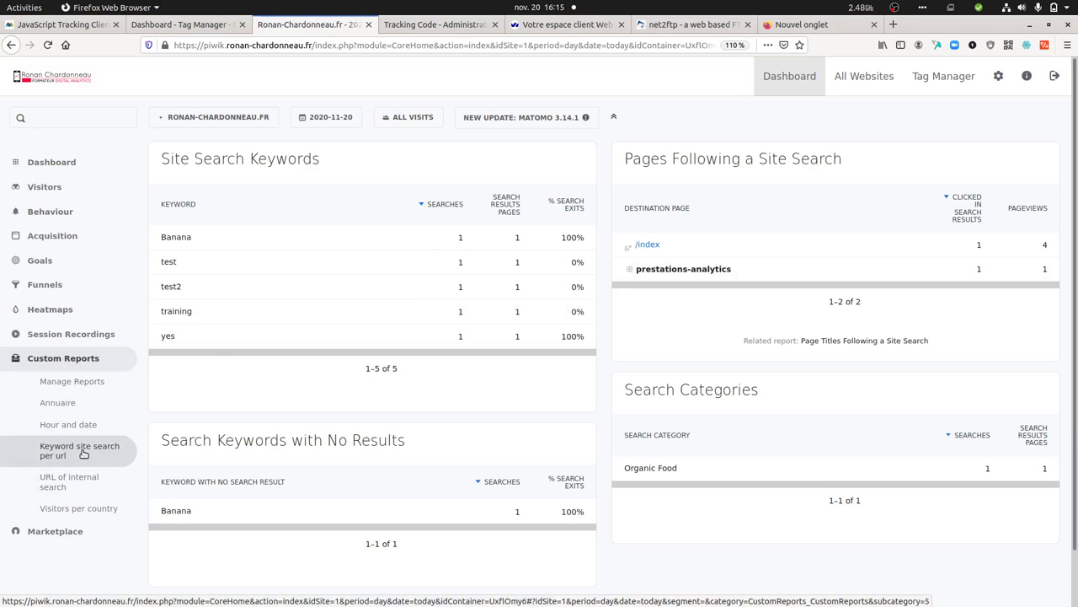
pyautogui.click(83, 454)
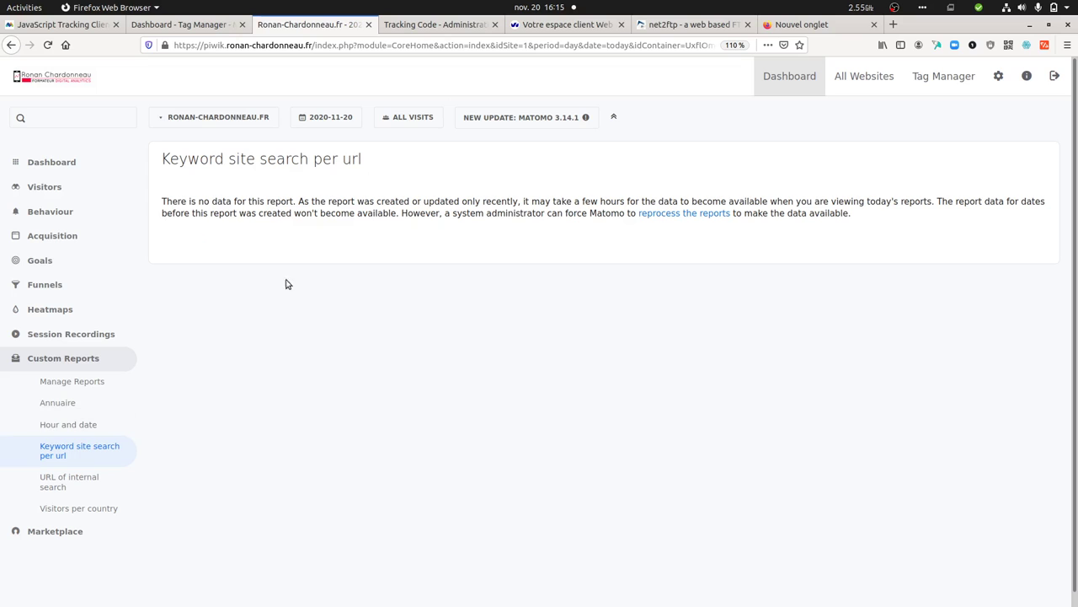
pyautogui.moveTo(291, 201); pyautogui.dragTo(560, 217)
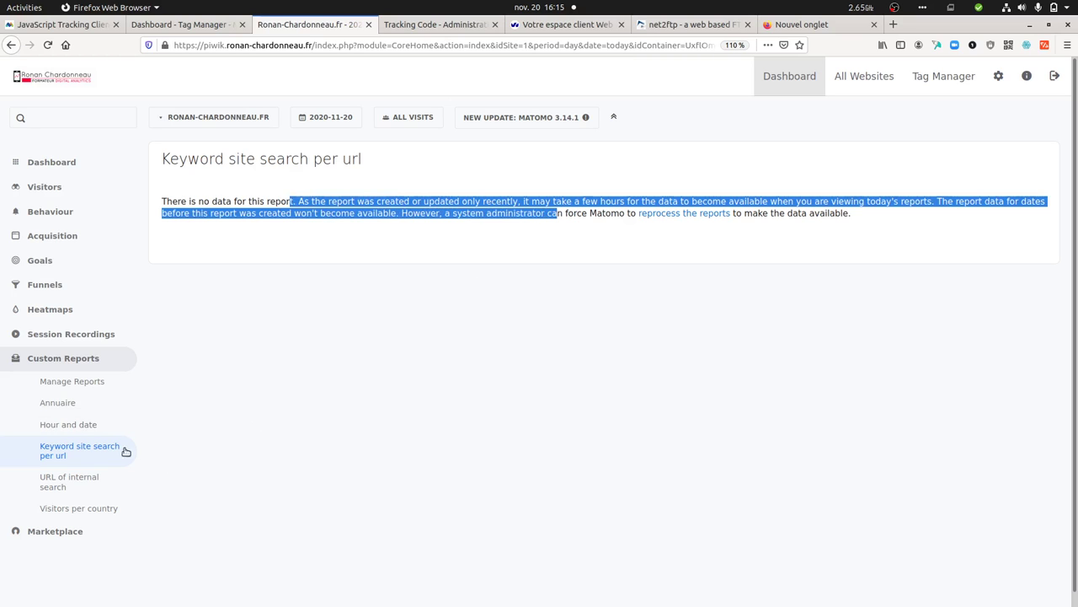
pyautogui.click(97, 386)
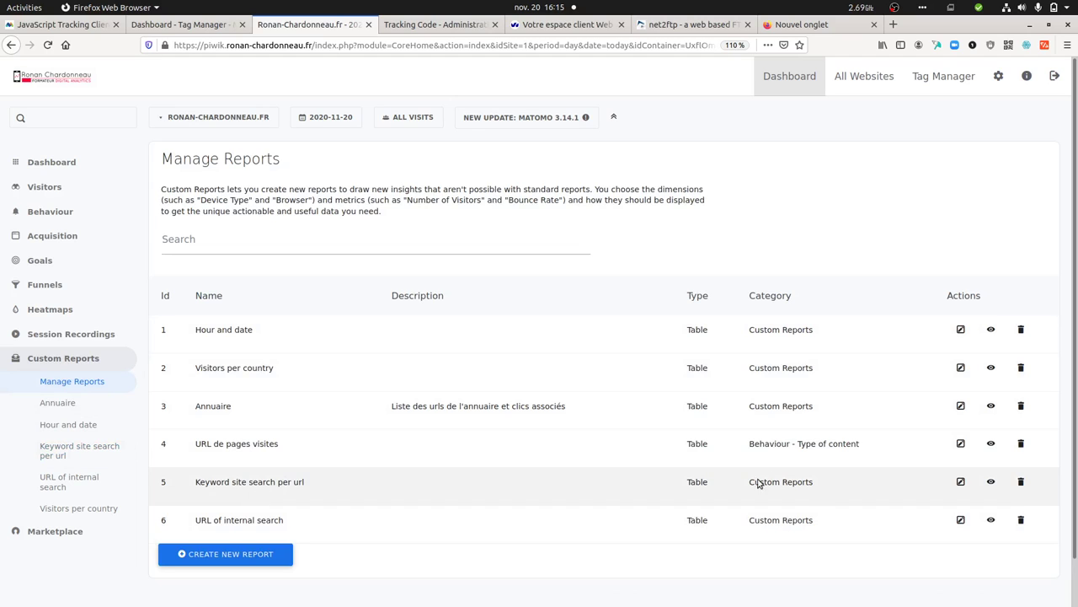
# Step: Review the 'Keyword site search per url' report's Page URL and Keyword (Site Search) dimensions, leaving them unchanged
pyautogui.click(961, 483)
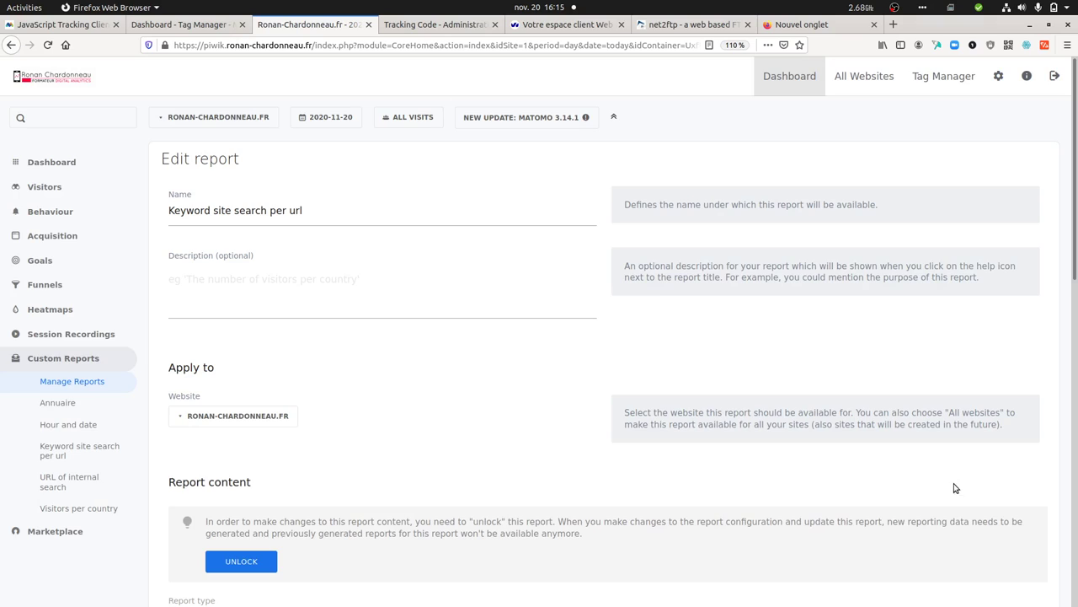
pyautogui.scroll(-5, 433, 447)
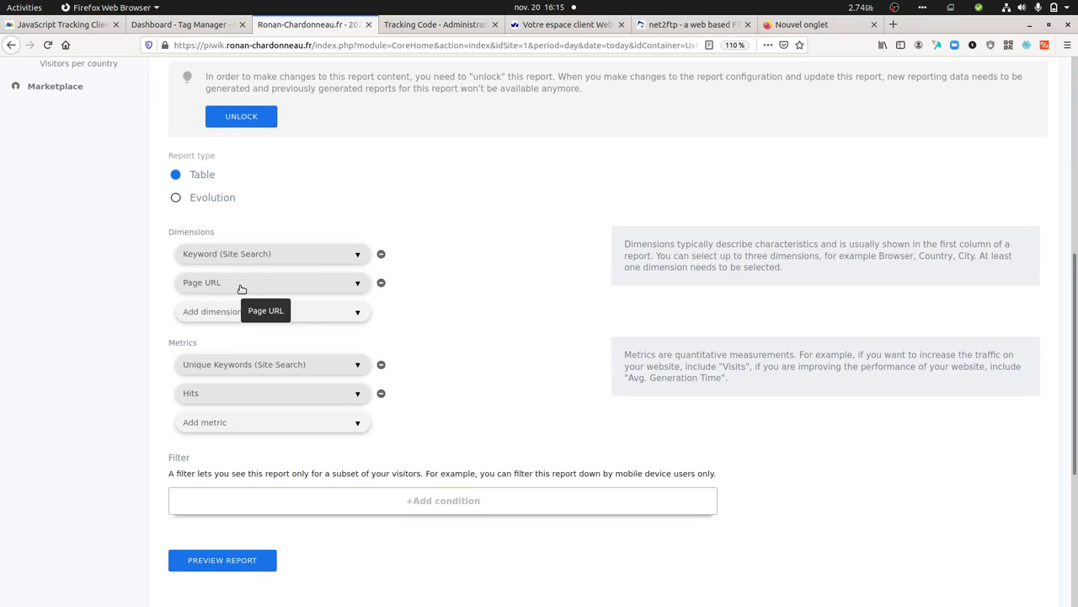
pyautogui.click(241, 288)
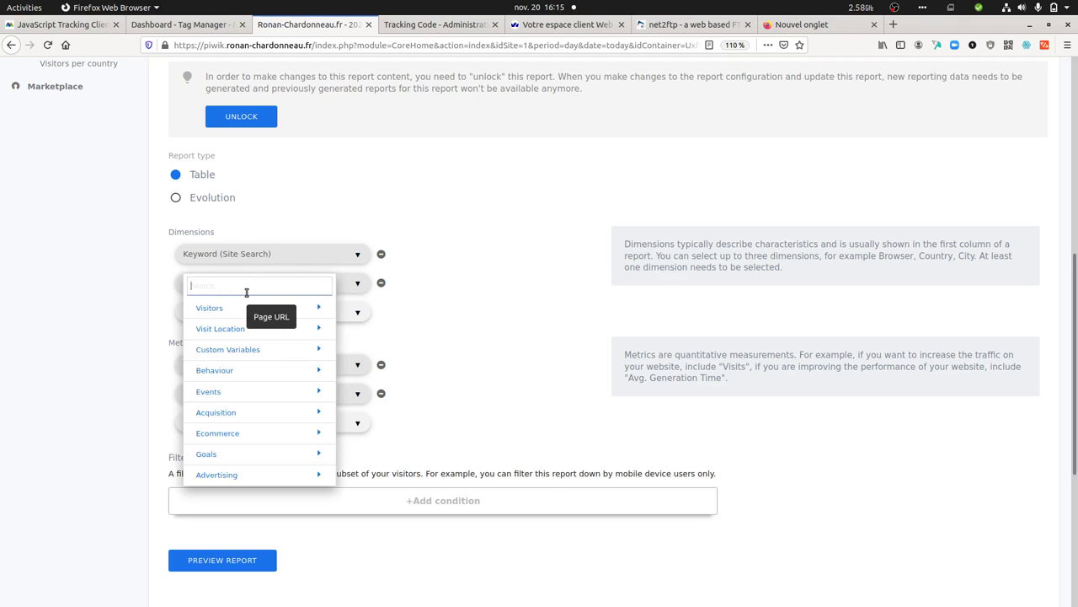
pyautogui.click(248, 370)
pyautogui.scroll(-3, 257, 410)
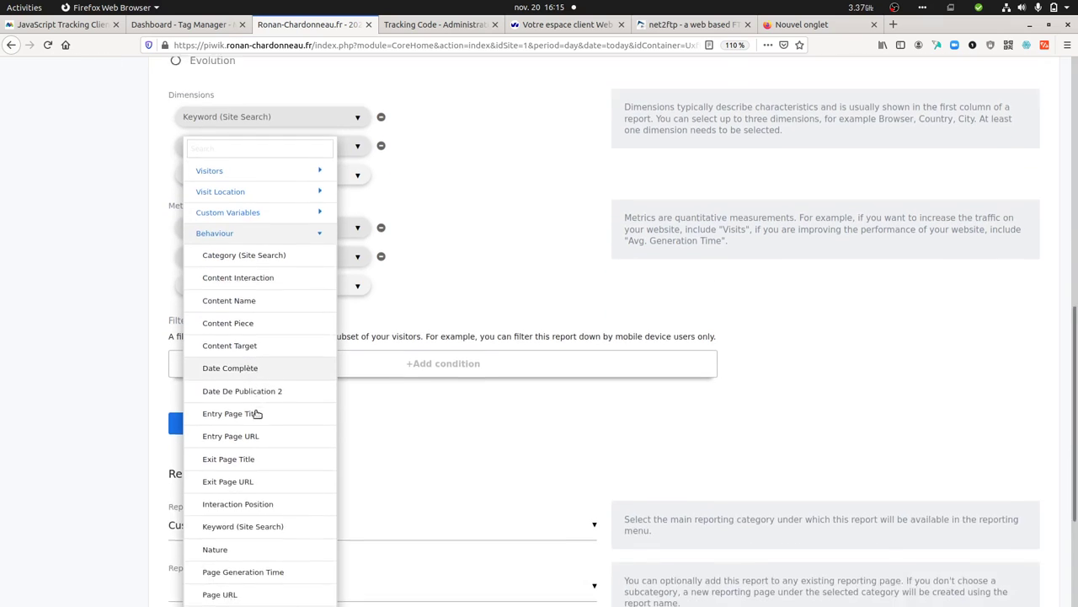
pyautogui.scroll(-5, 257, 413)
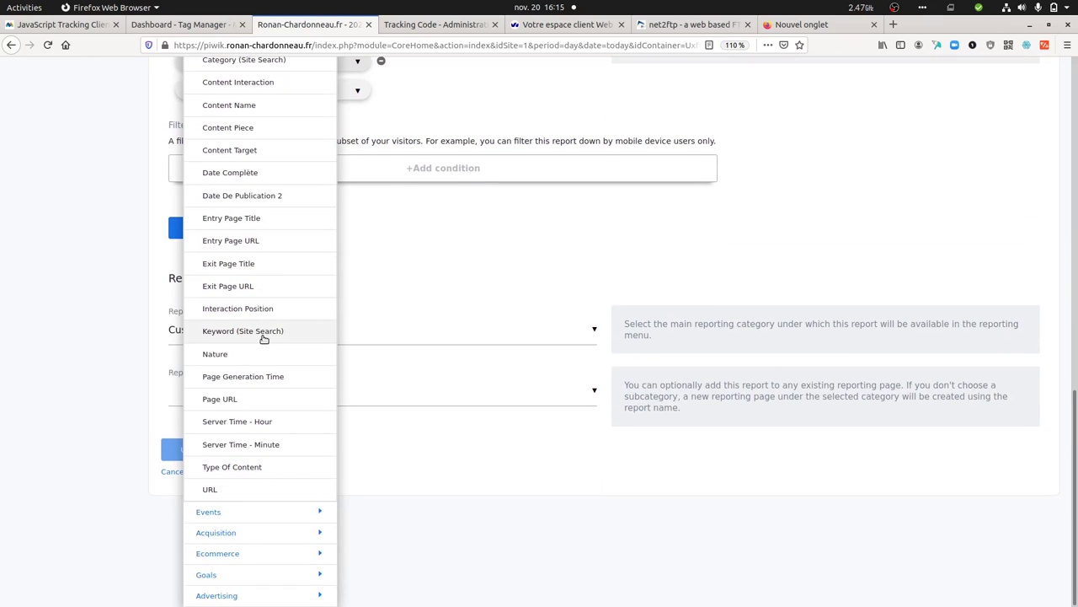
pyautogui.click(264, 337)
pyautogui.scroll(6, 382, 306)
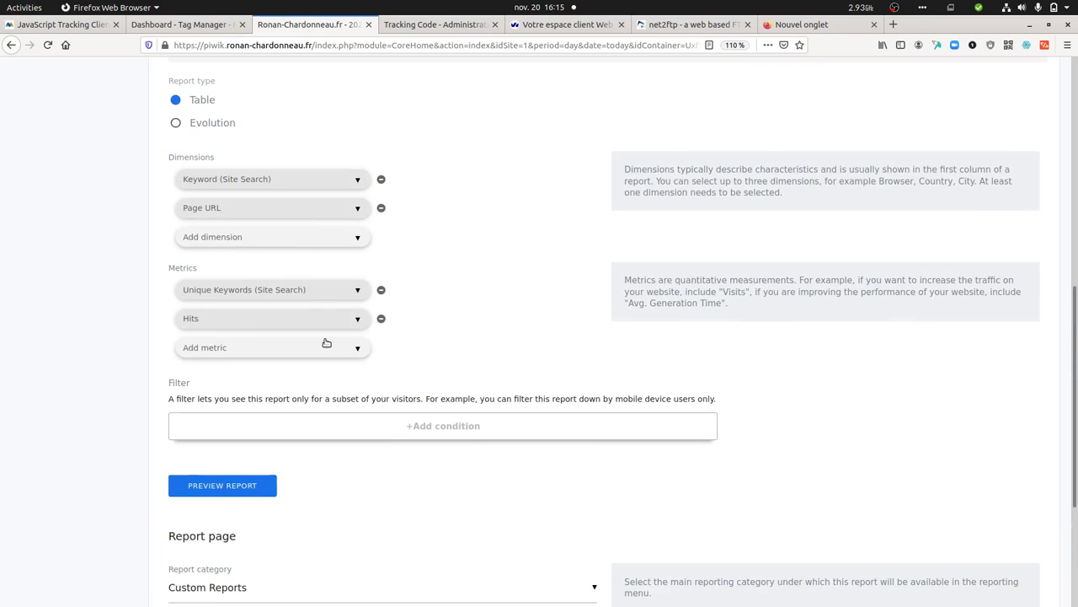
pyautogui.scroll(10, 327, 343)
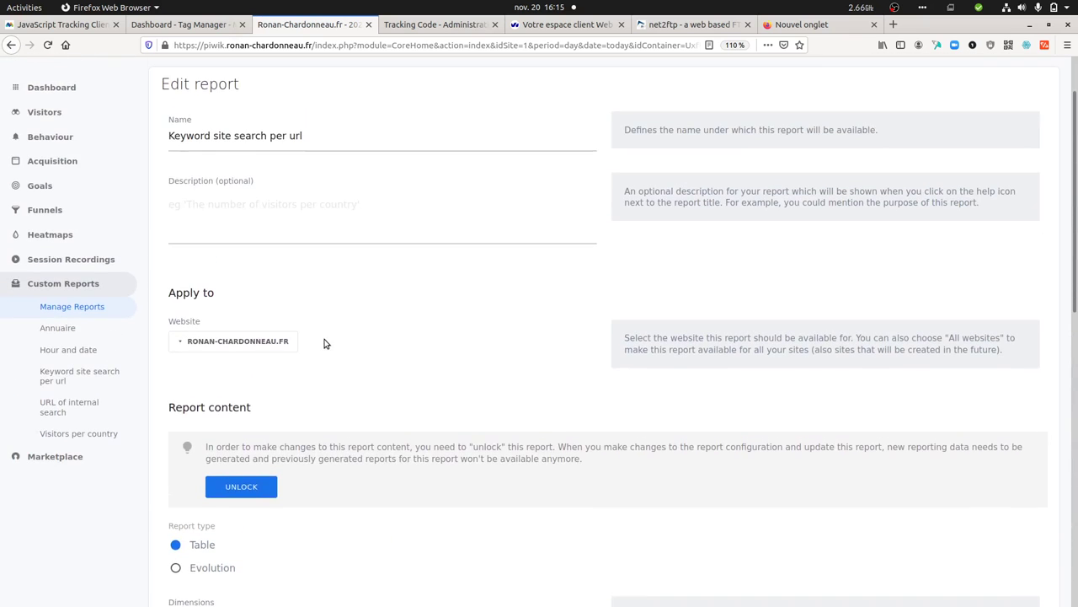
pyautogui.scroll(-4, 326, 343)
pyautogui.scroll(6, 326, 343)
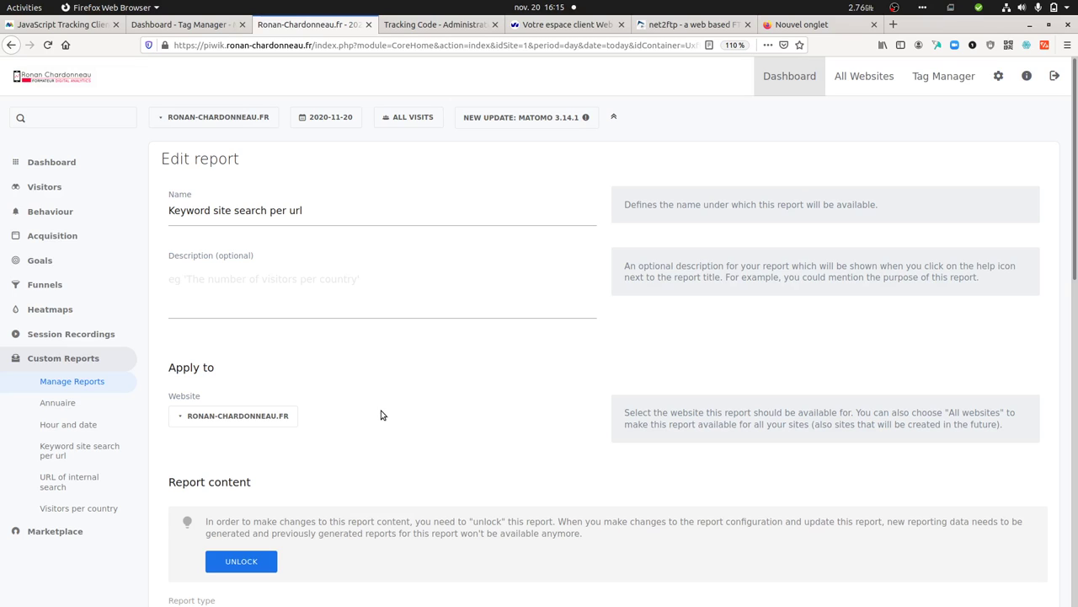
pyautogui.scroll(-1, 381, 415)
pyautogui.scroll(1, 381, 415)
pyautogui.click(78, 211)
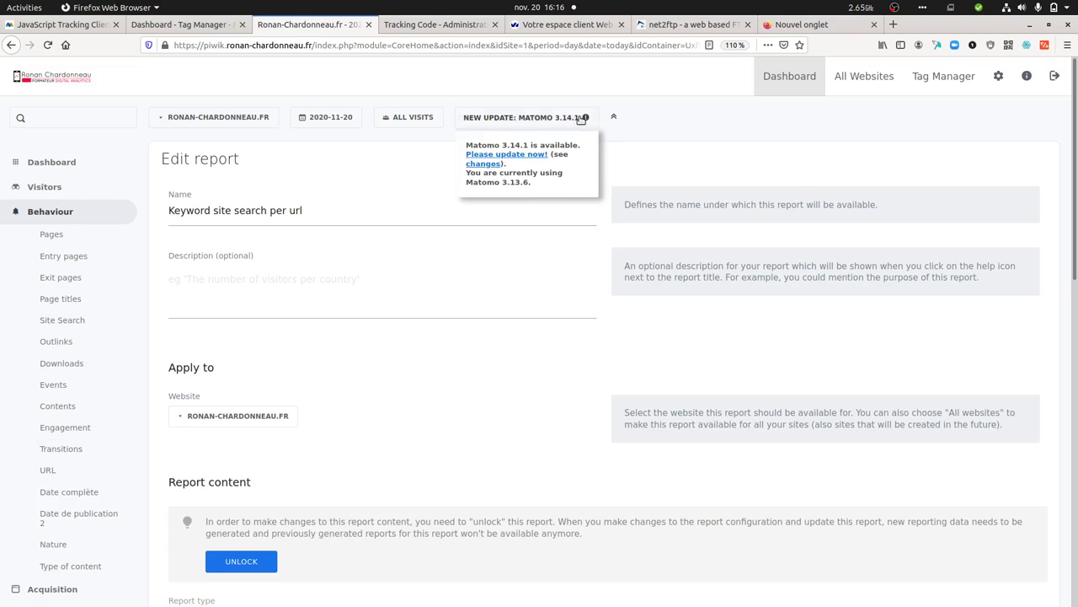
# Step: Return to the net2ftp editor showing /www/test/index.html with its Matomo tracking code
pyautogui.click(713, 26)
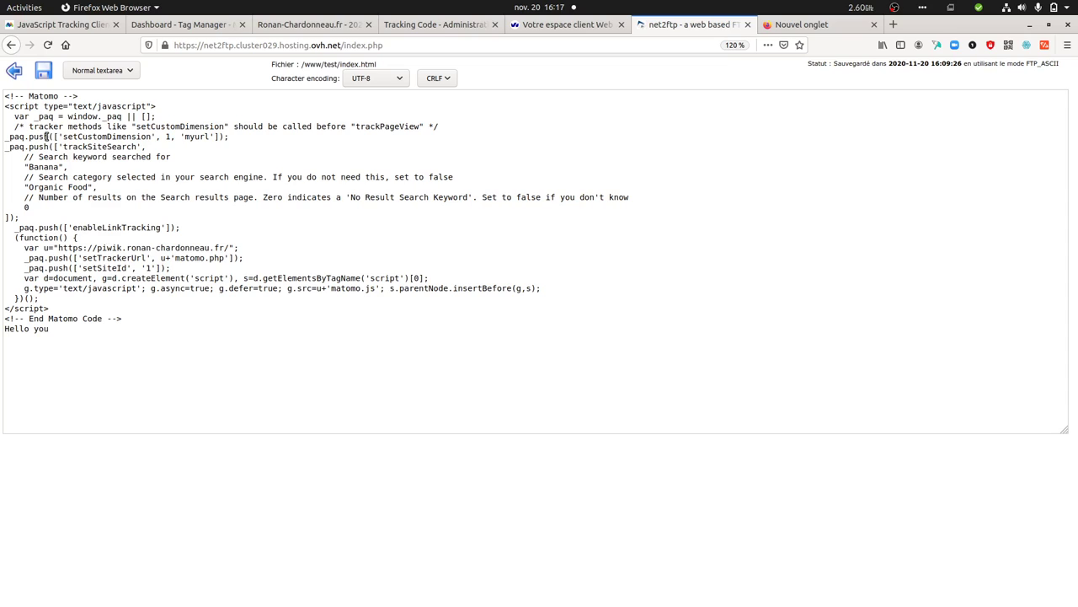
# Step: Change the custom dimension value in the tracking code from 'myurl' to 'contact'
pyautogui.moveTo(49, 136); pyautogui.dragTo(208, 138)
pyautogui.click(192, 138)
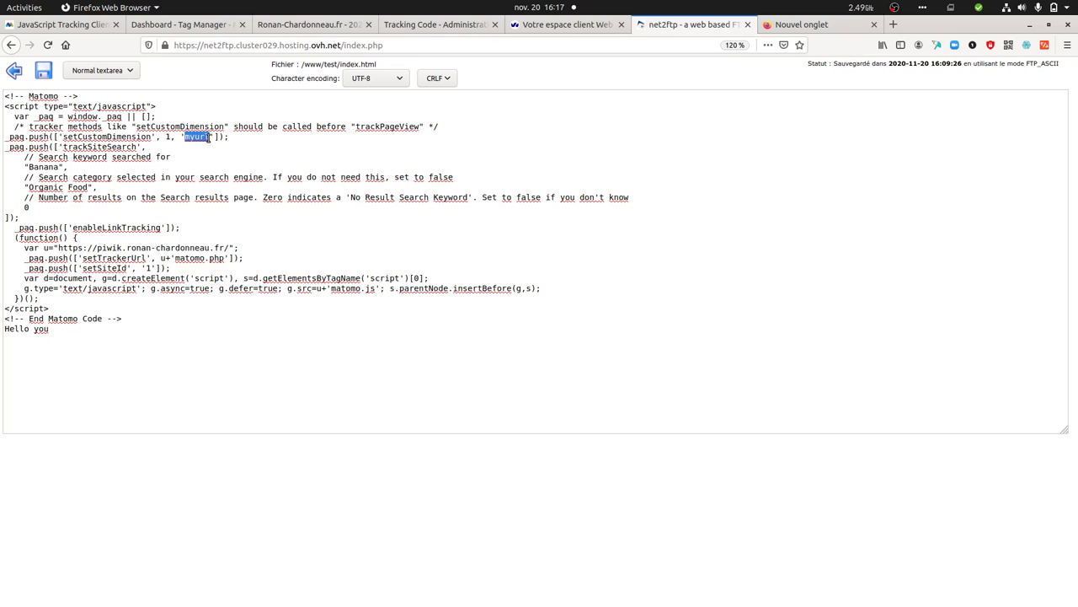
pyautogui.write('conte')
# Step: Replace the trackSiteSearch keyword "Banana" with "Tutorial" and save index.html
pyautogui.moveTo(59, 166); pyautogui.dragTo(29, 167)
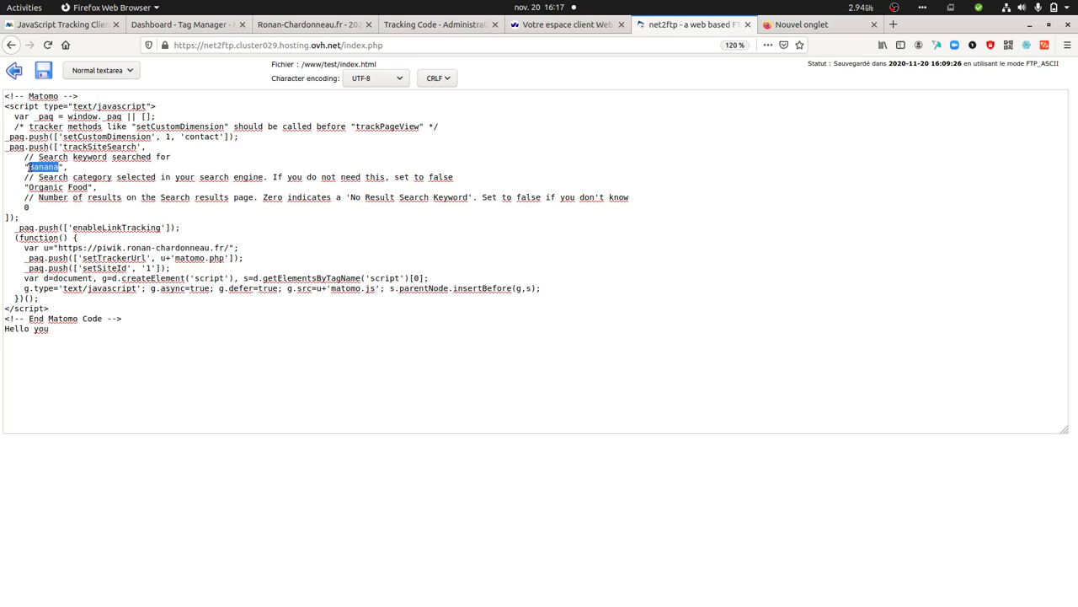
pyautogui.press('BackSpace')
pyautogui.moveTo(4, 150); pyautogui.dragTo(36, 216)
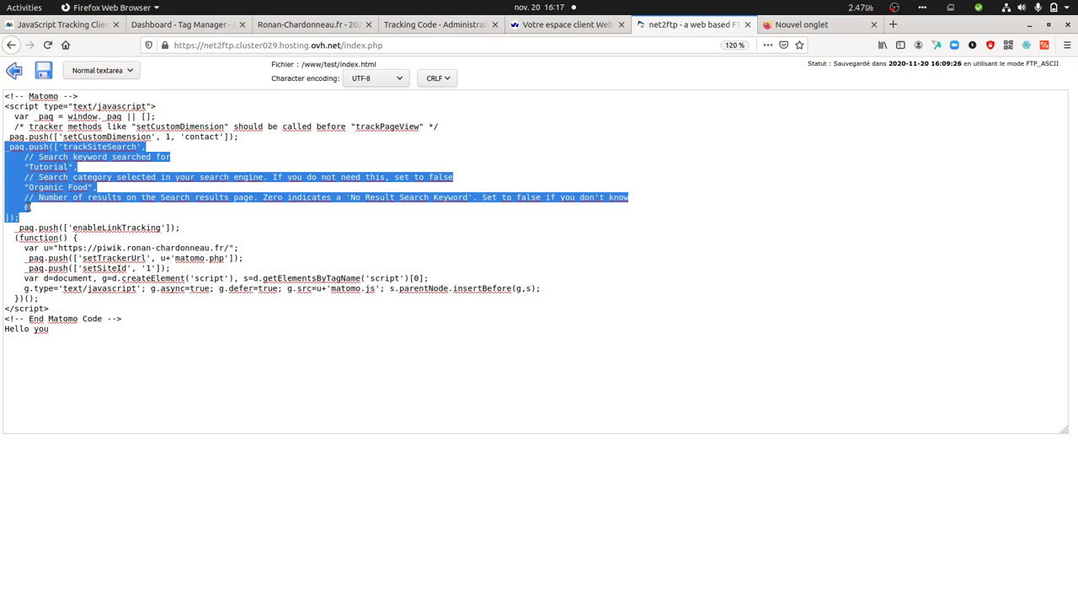
pyautogui.click(72, 157)
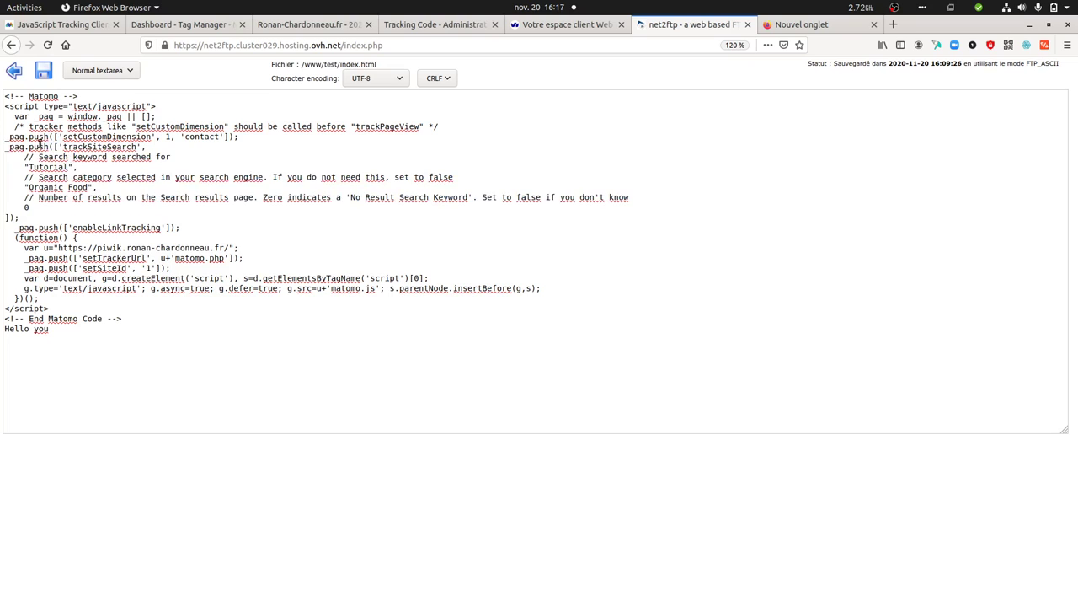
pyautogui.moveTo(29, 147); pyautogui.dragTo(55, 198)
pyautogui.moveTo(77, 136); pyautogui.dragTo(224, 144)
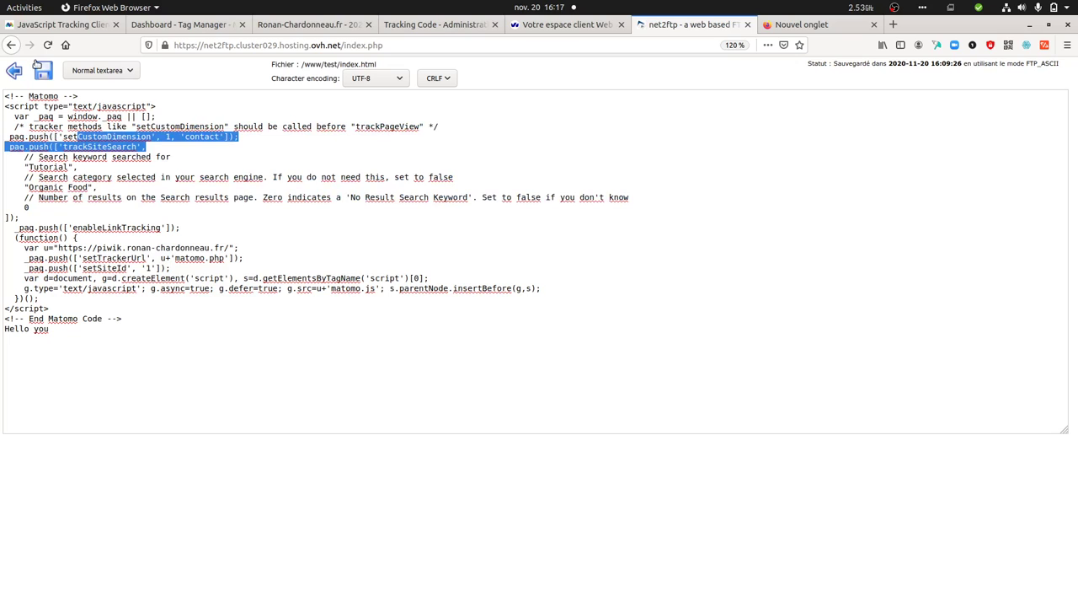
pyautogui.click(43, 70)
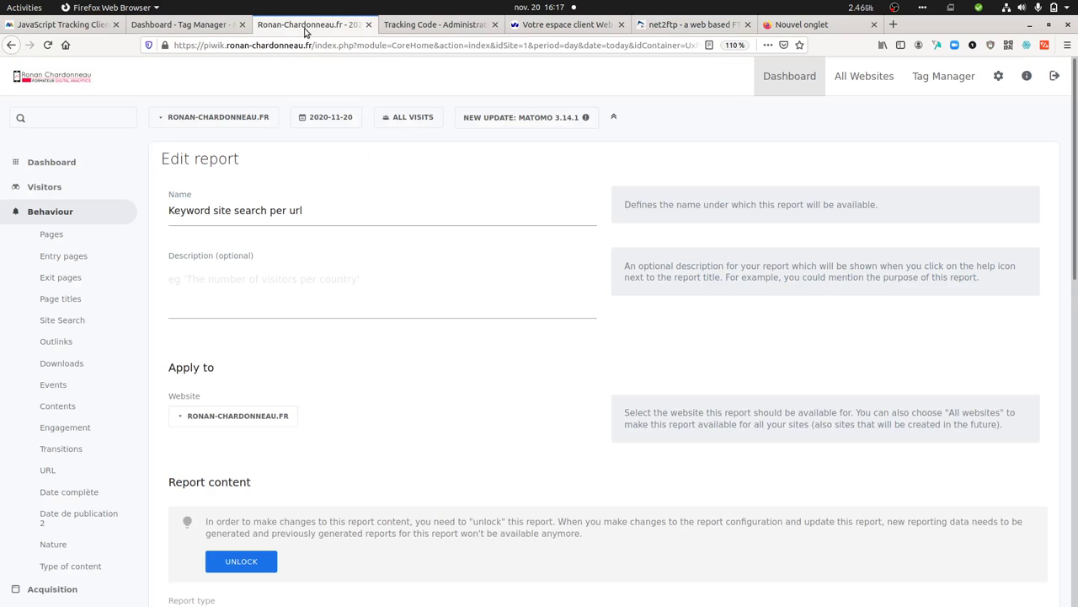
# Step: Review the Visits Log showing the Banana and Tutorial searches, Tutorial with URL dimension 'contact'
pyautogui.click(95, 189)
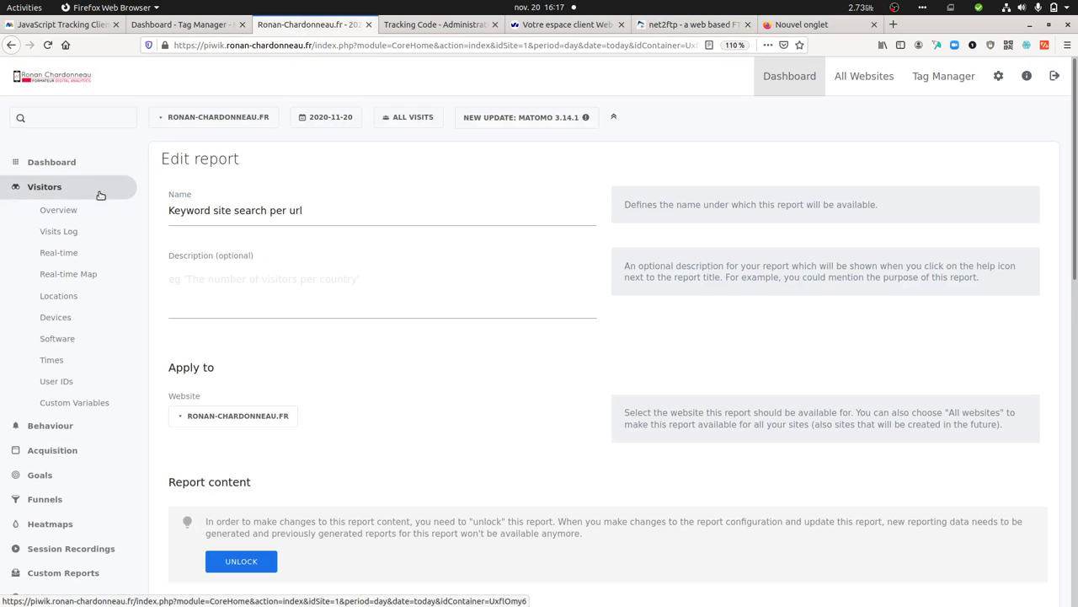
pyautogui.click(87, 232)
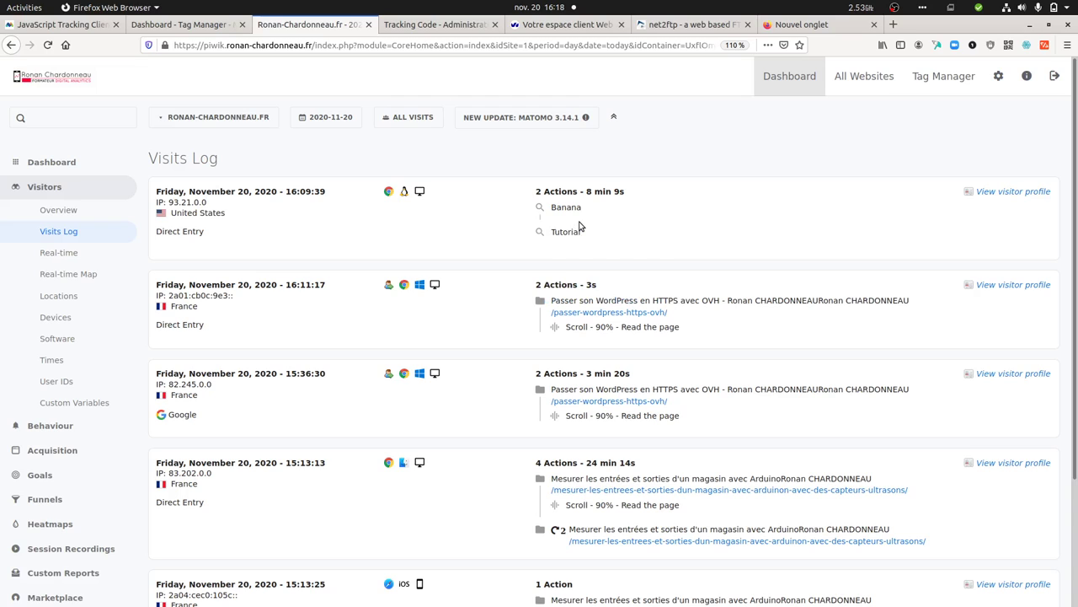
pyautogui.moveTo(568, 236)
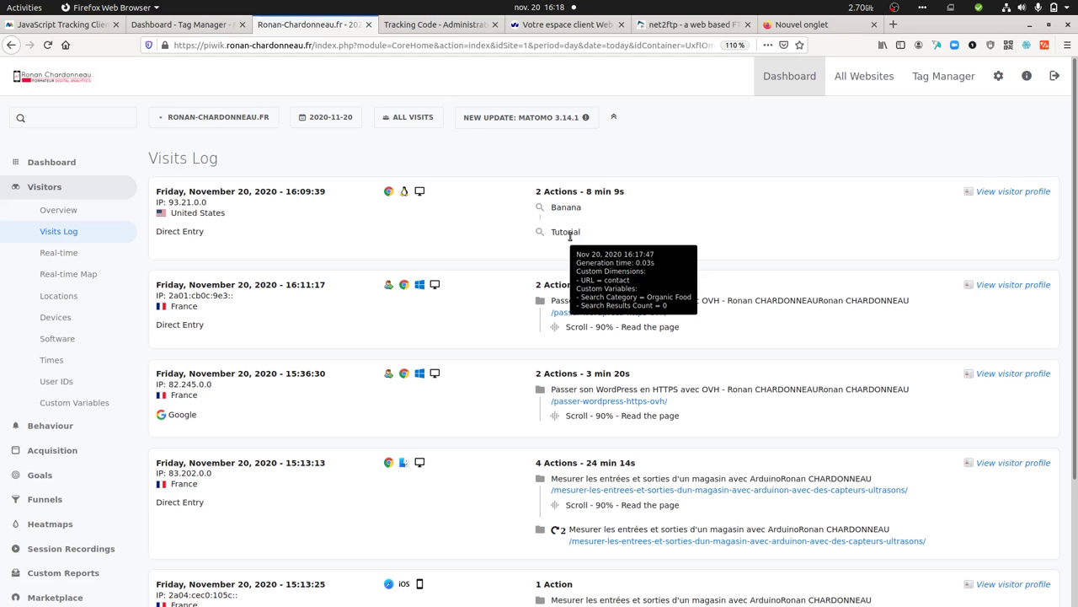
# Step: Open the edit form of the 'URL of internal search' report and review its URL and Keyword (Site Search) dimensions
pyautogui.click(67, 210)
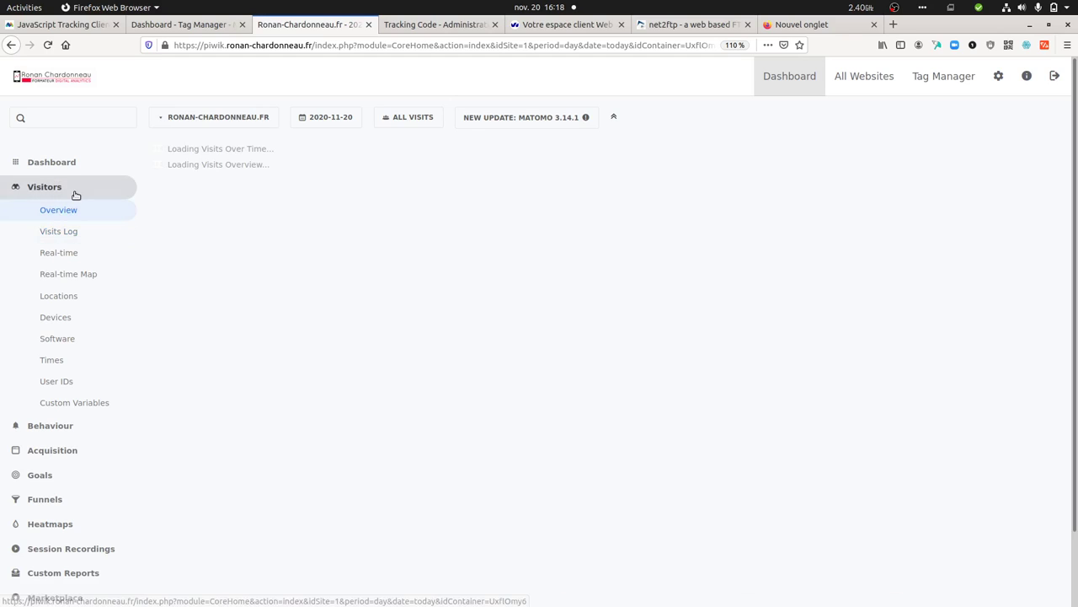
pyautogui.click(73, 193)
pyautogui.click(78, 360)
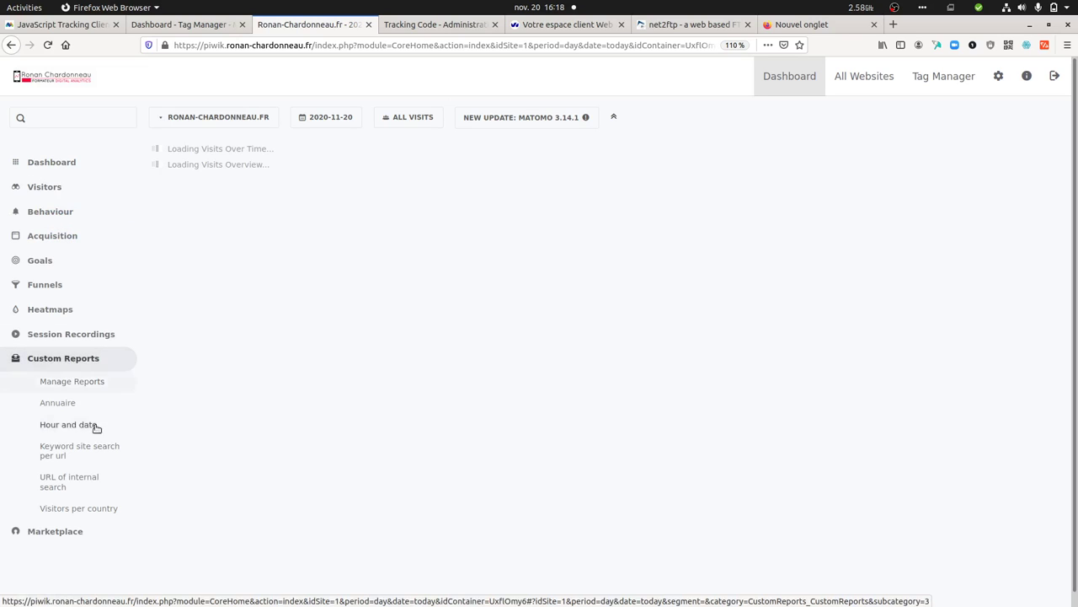
pyautogui.click(72, 384)
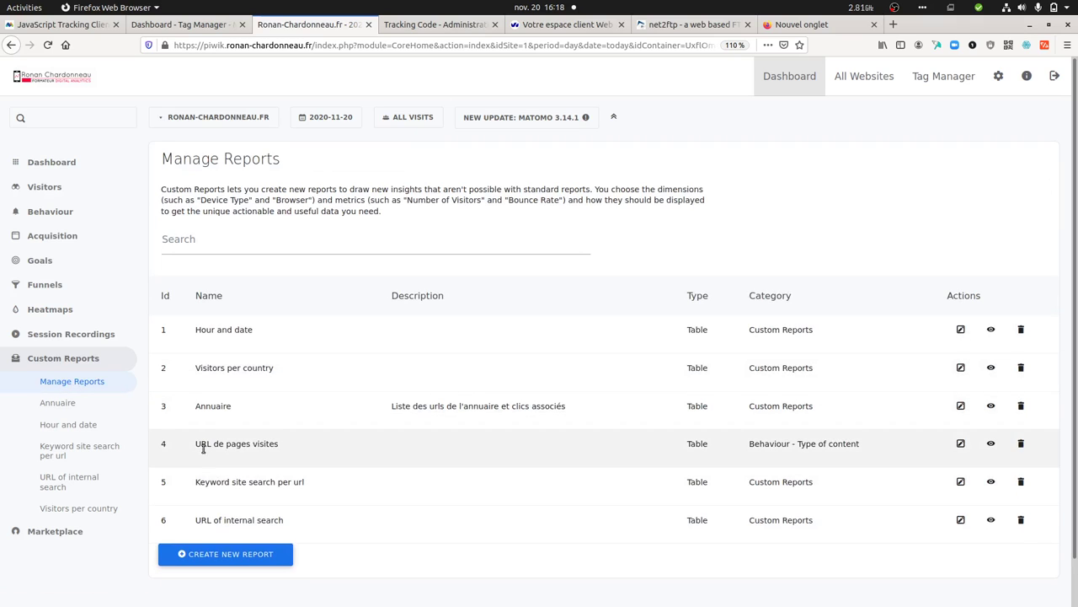
pyautogui.click(961, 520)
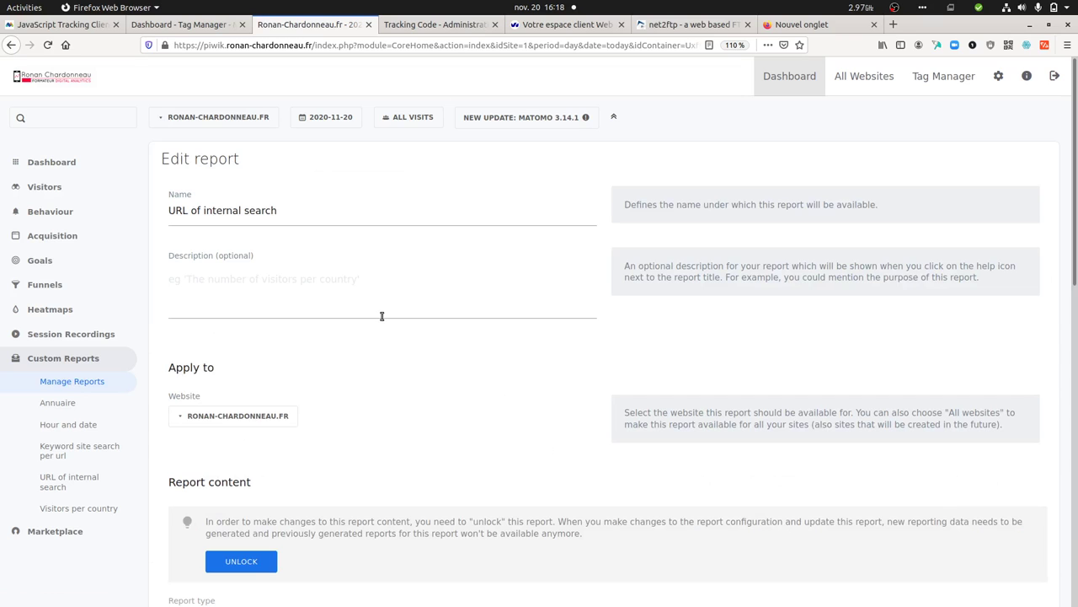
pyautogui.scroll(-5, 424, 385)
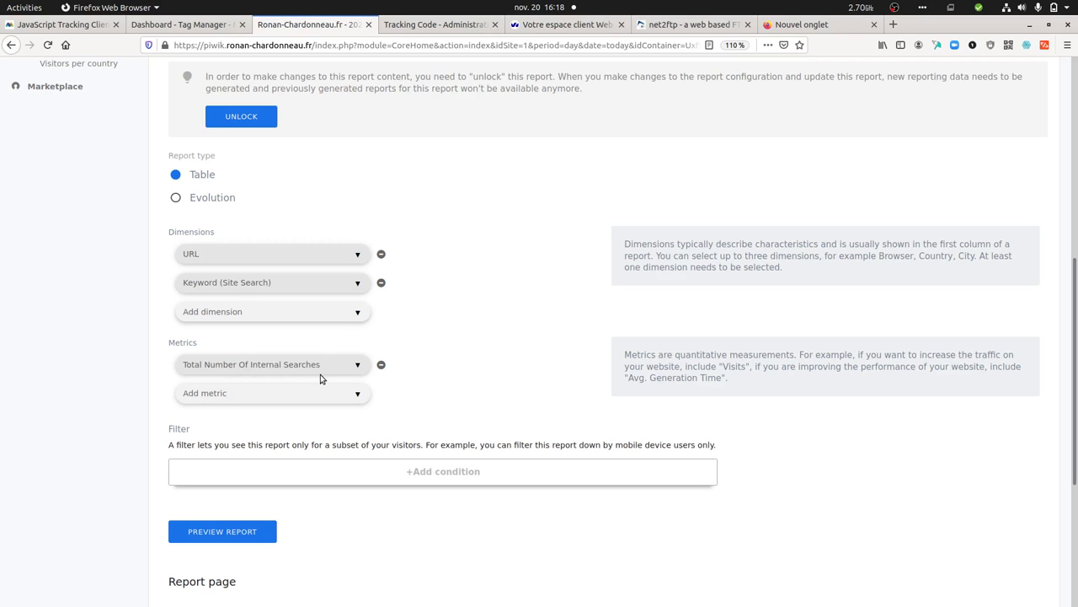
pyautogui.scroll(9, 320, 374)
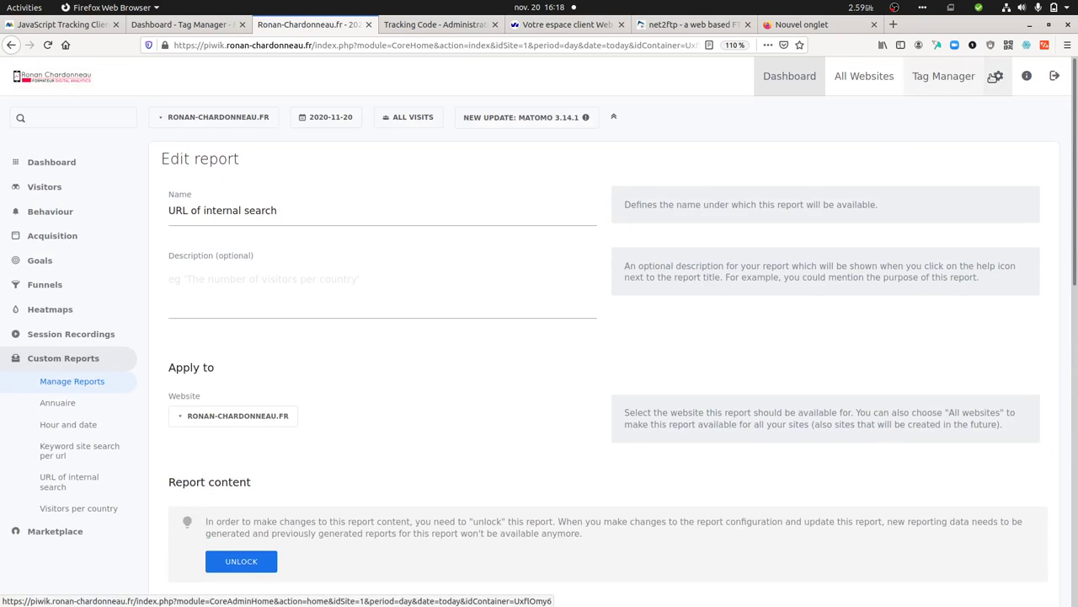
# Step: Confirm in Custom Dimensions settings that URL is action dimension 1, then go back to the Dashboard
pyautogui.click(994, 77)
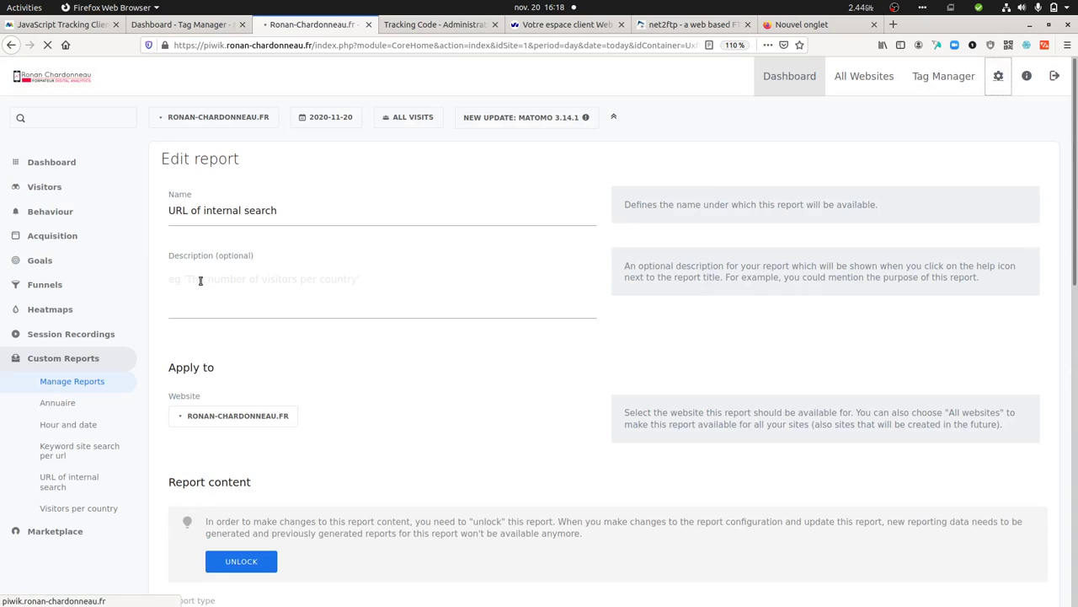
pyautogui.scroll(-5, 51, 405)
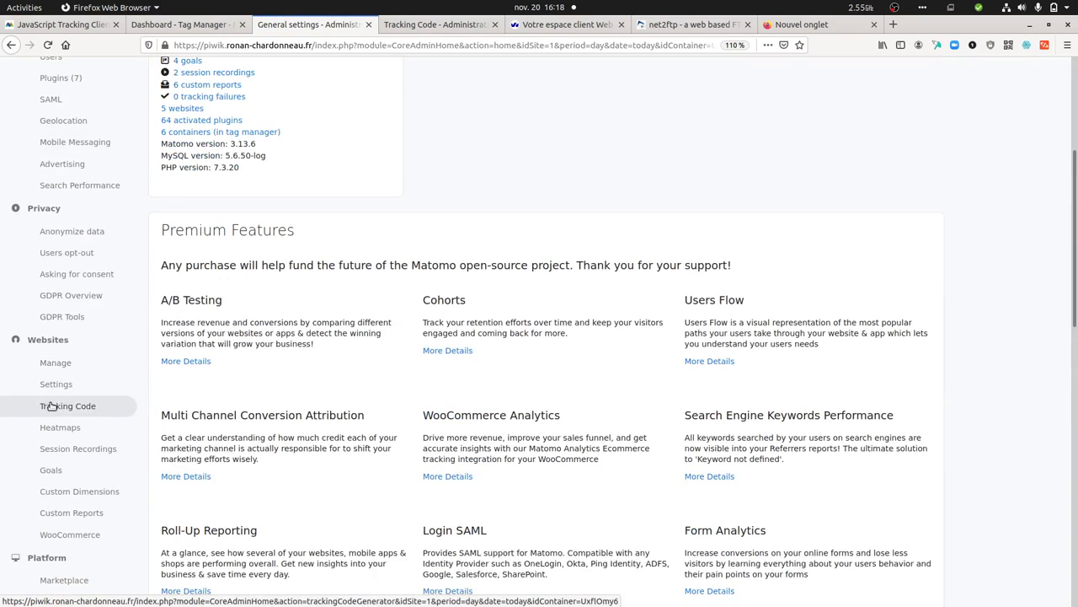
pyautogui.scroll(-6, 76, 379)
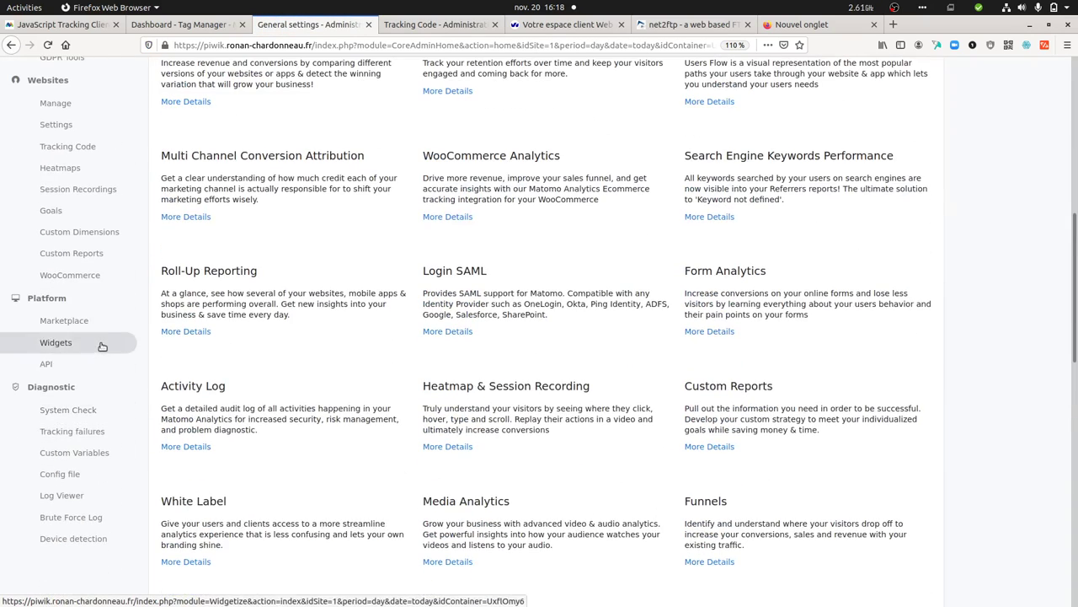
pyautogui.click(104, 233)
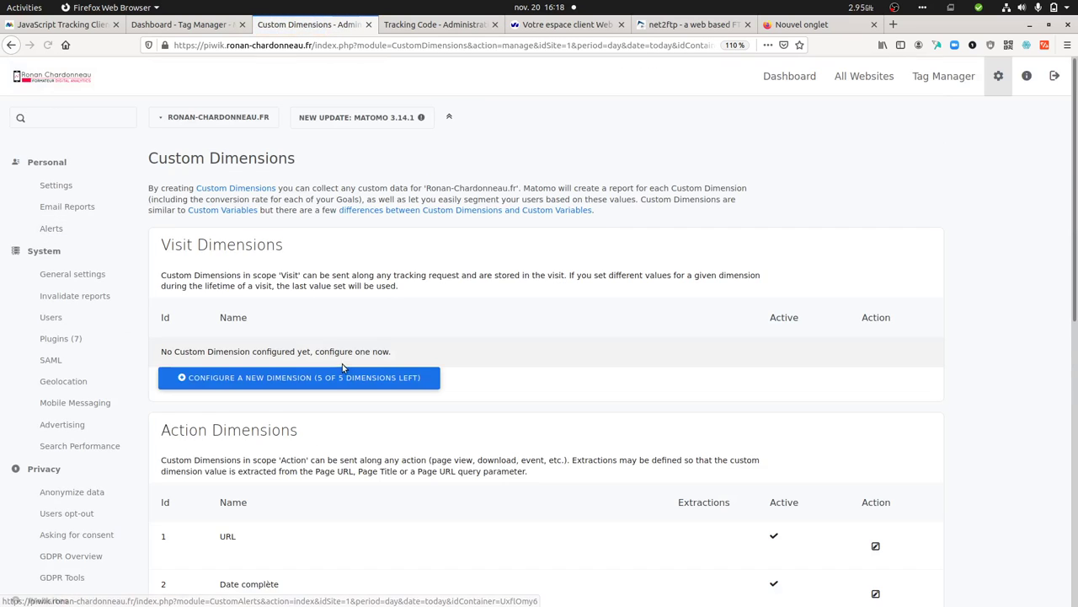
pyautogui.scroll(-5, 337, 363)
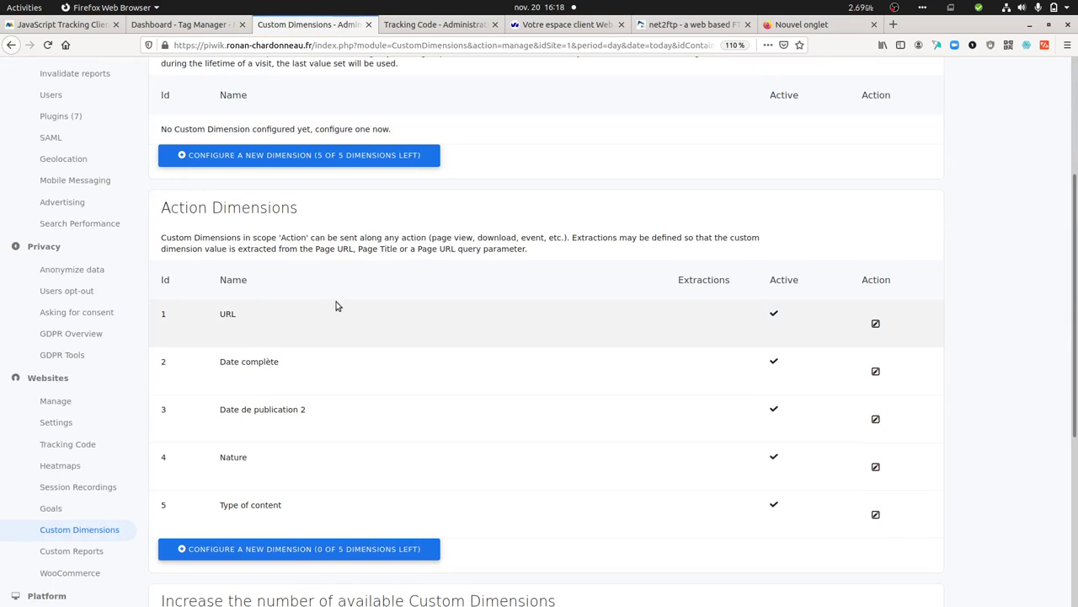
pyautogui.scroll(5, 337, 305)
pyautogui.click(788, 75)
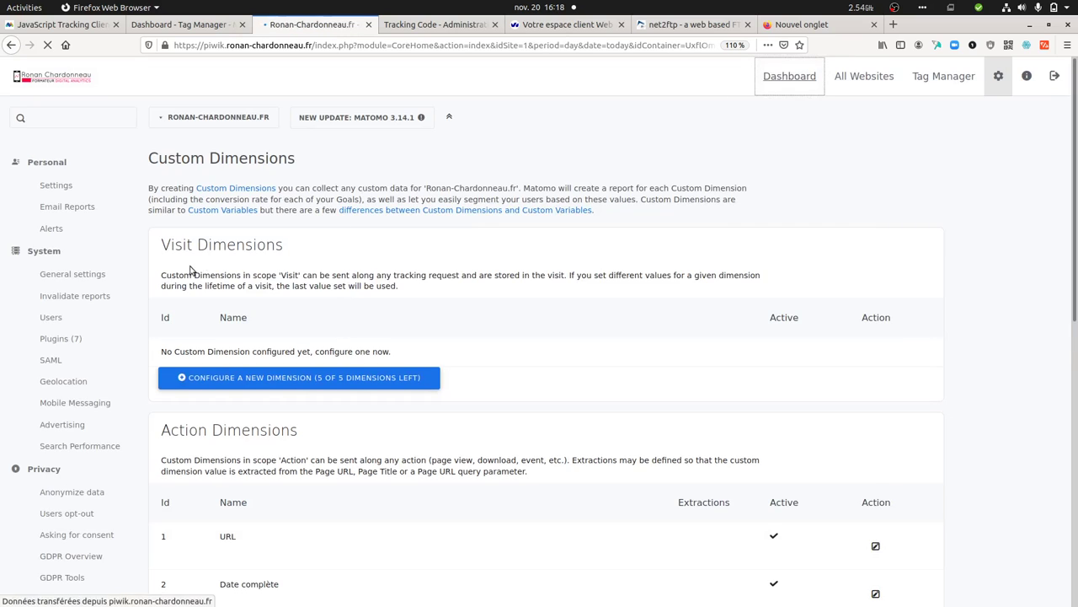
# Step: Open the 'URL of internal search' report and expand the contact and myurl rows to inspect their keywords
pyautogui.click(53, 379)
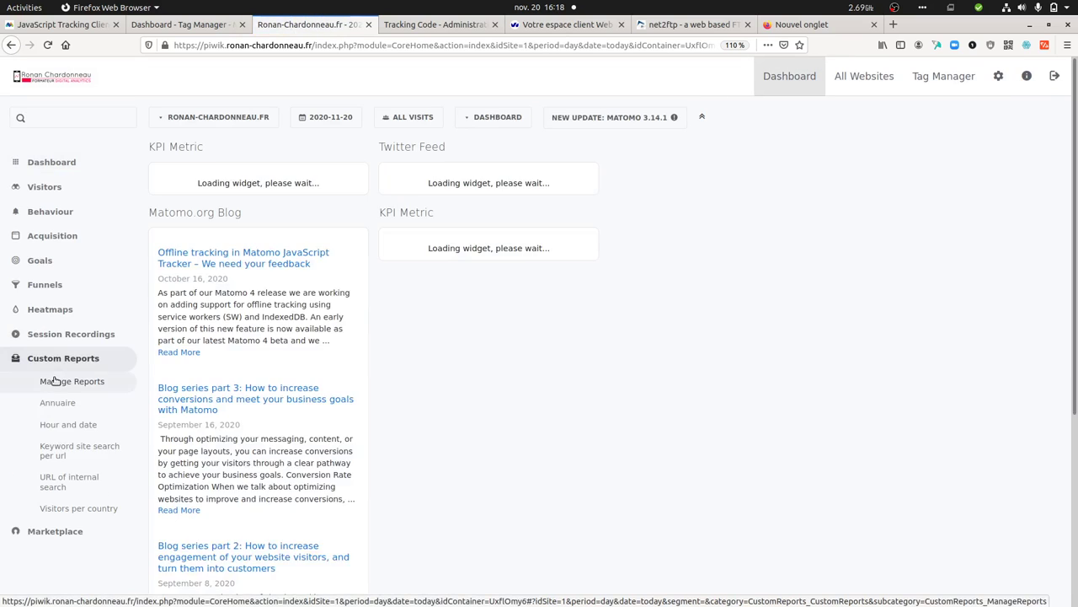
pyautogui.scroll(-3, 70, 396)
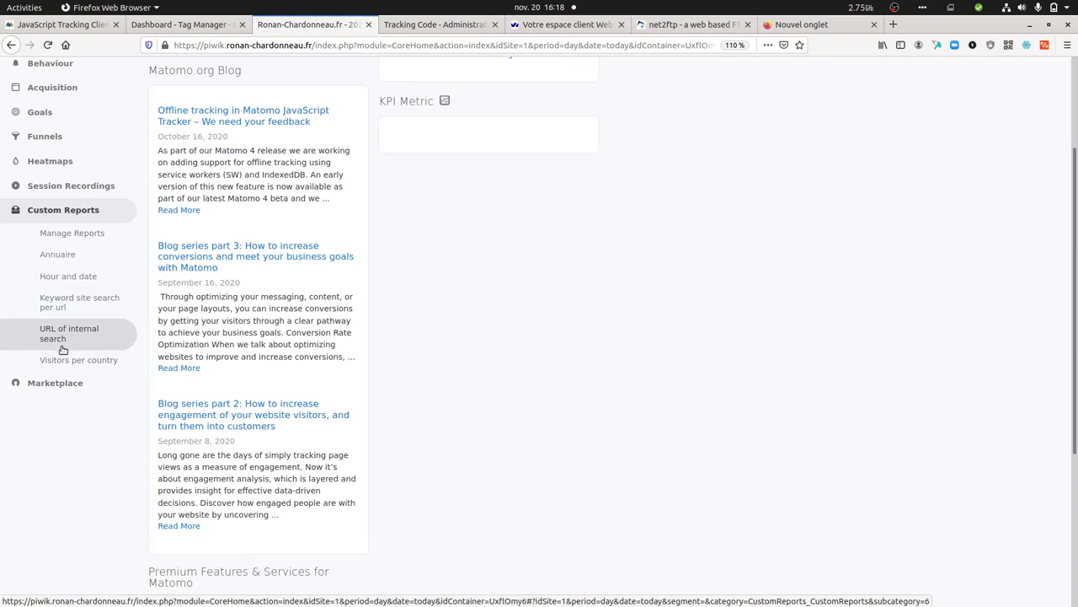
pyautogui.click(62, 345)
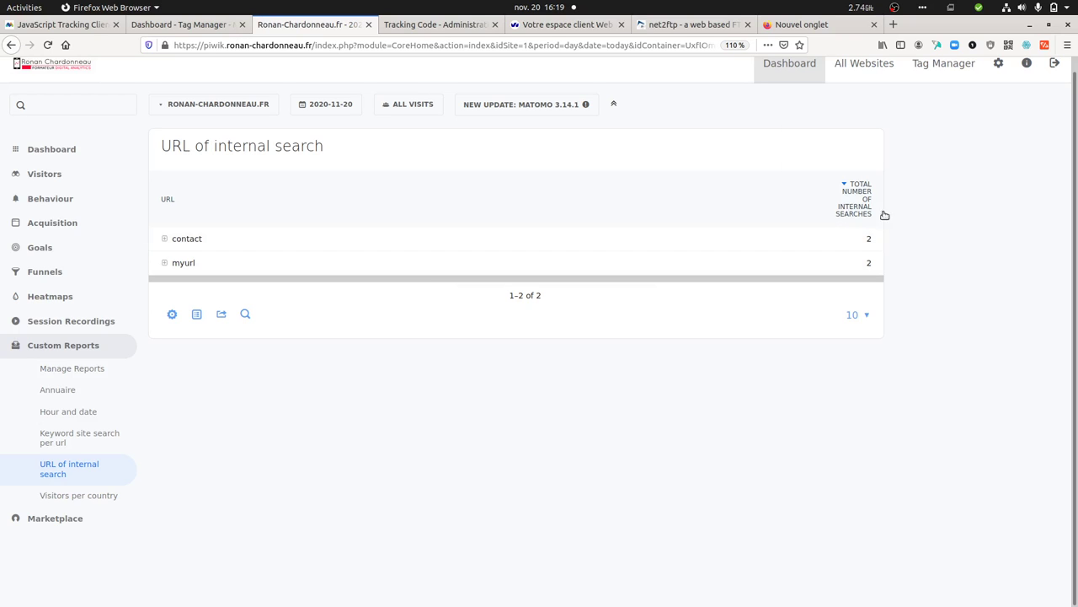
pyautogui.click(245, 268)
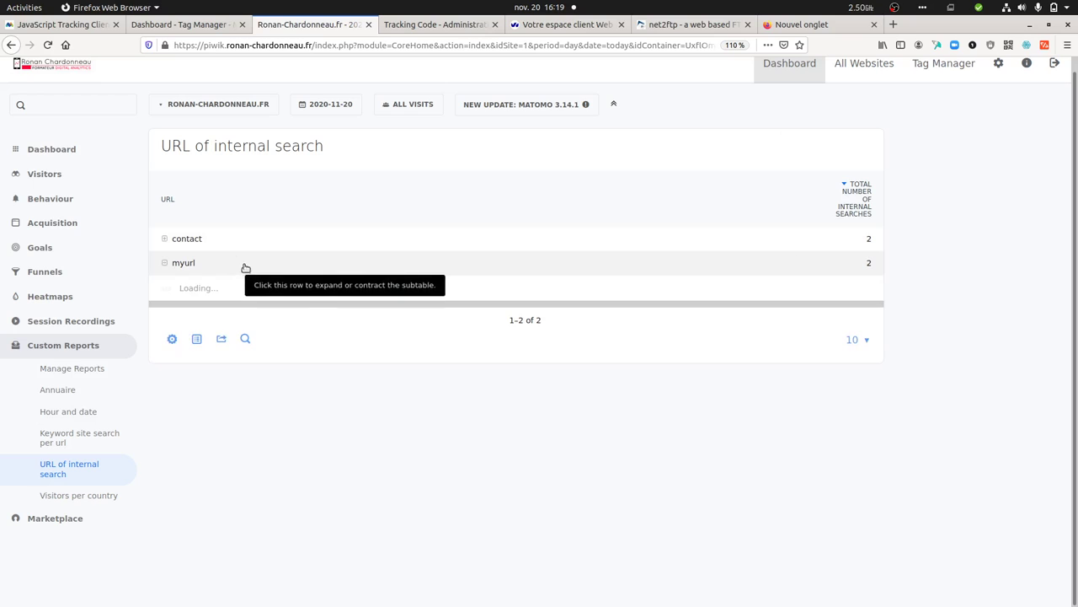
pyautogui.click(204, 243)
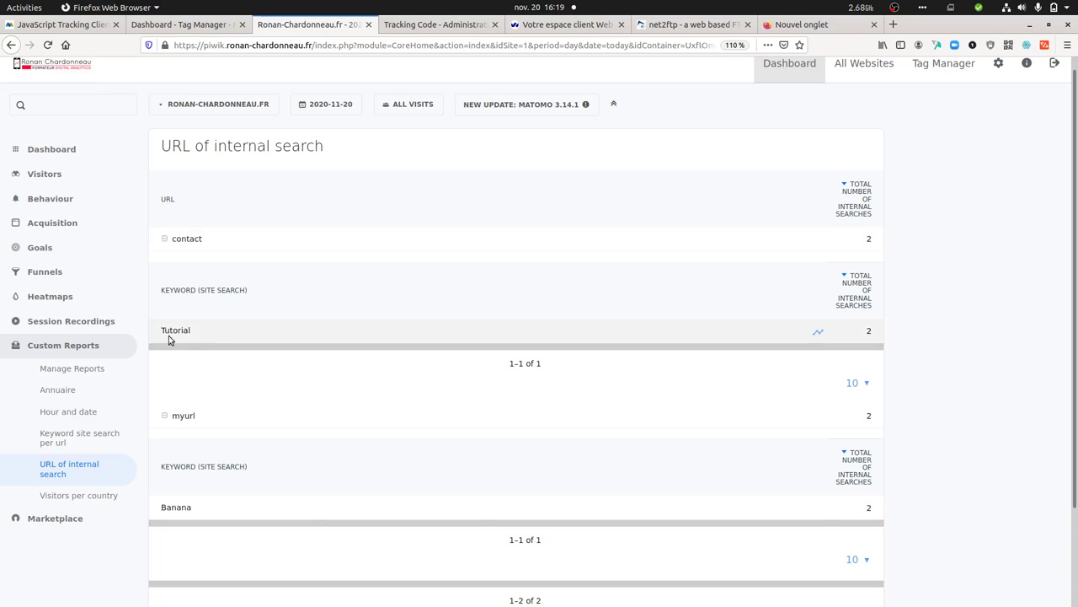
pyautogui.moveTo(190, 328); pyautogui.dragTo(154, 329)
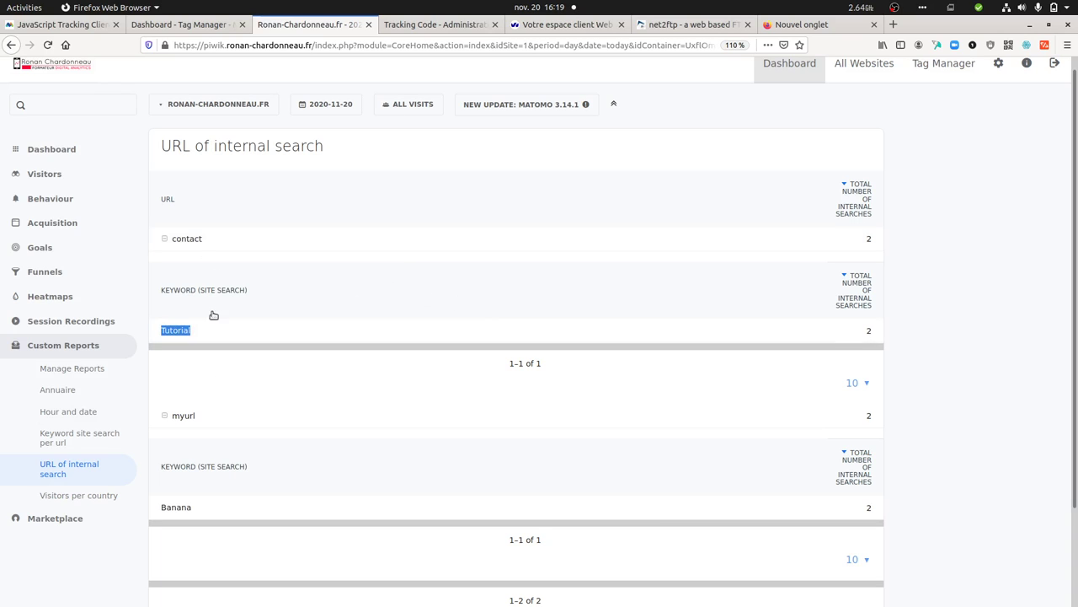
pyautogui.click(170, 241)
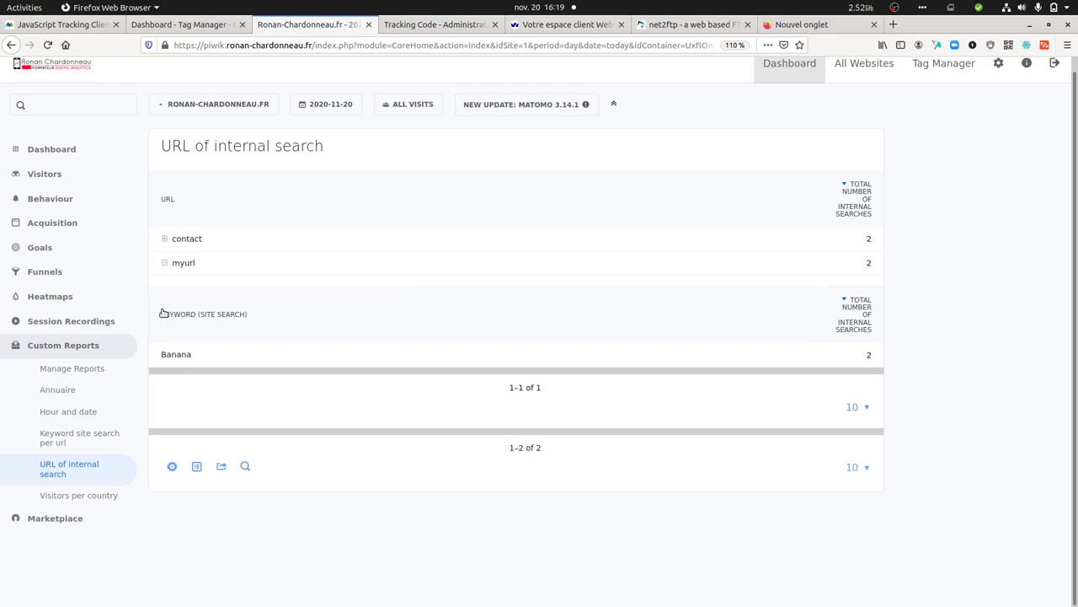
pyautogui.click(169, 264)
pyautogui.click(172, 315)
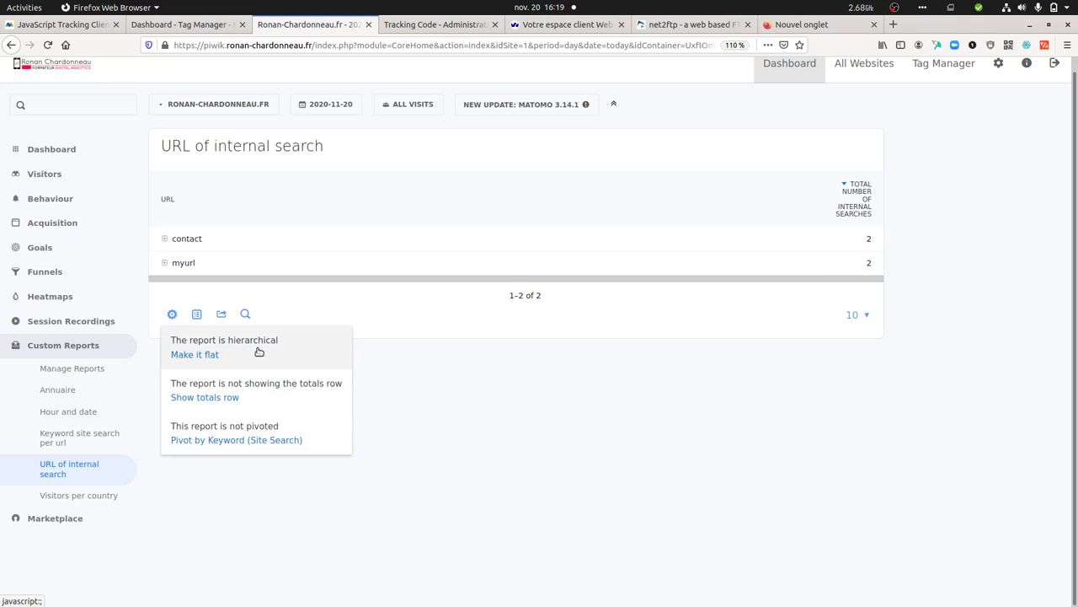
# Step: Flatten the report so its rows read 'contact - Tutorial' and 'myurl - Banana'
pyautogui.click(435, 393)
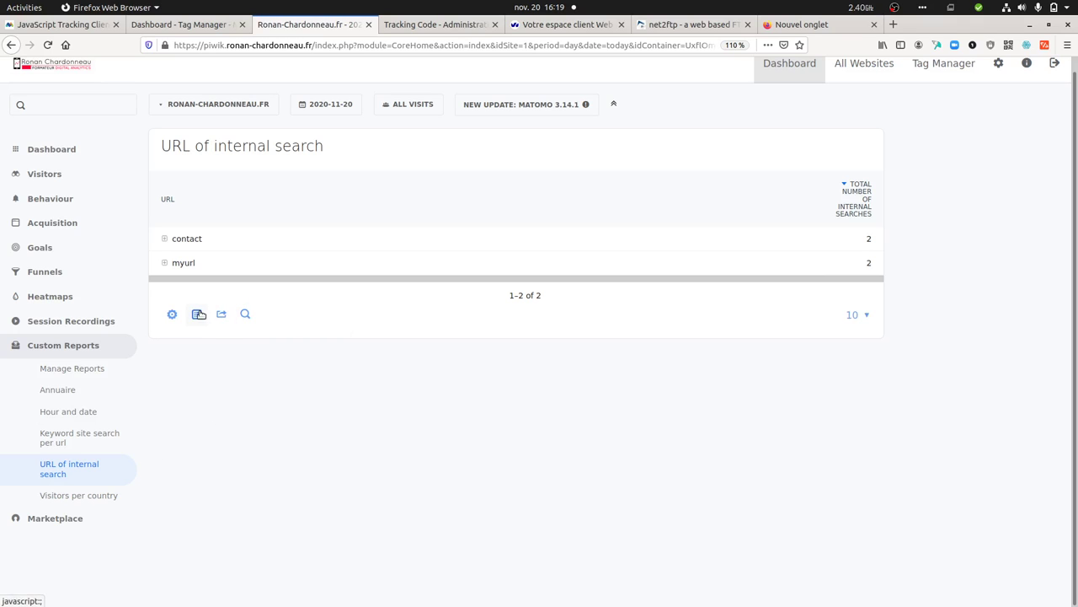
pyautogui.click(172, 313)
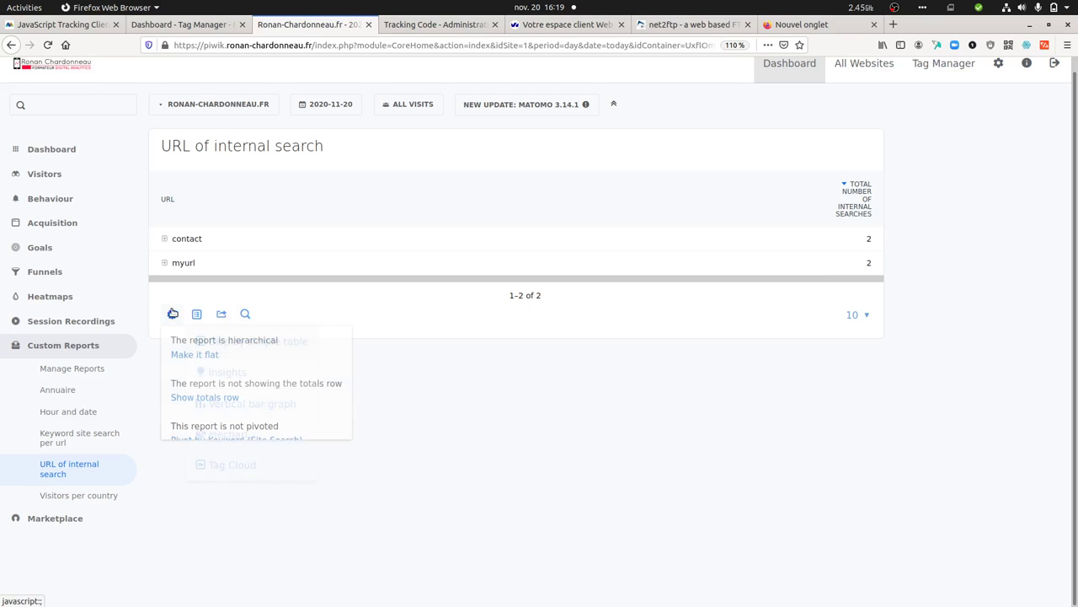
pyautogui.click(189, 357)
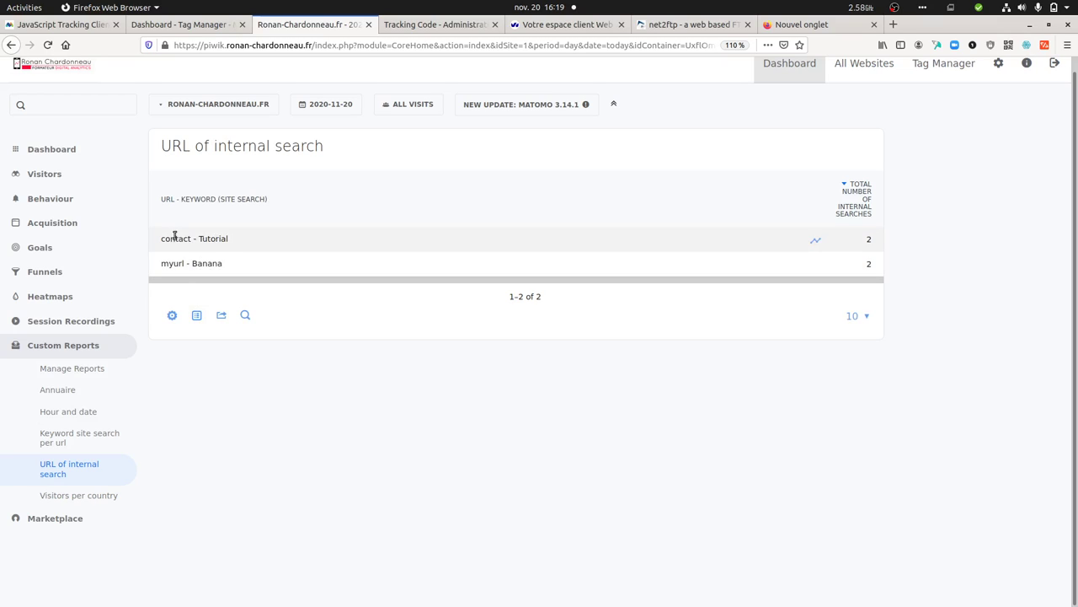
pyautogui.doubleClick(200, 240)
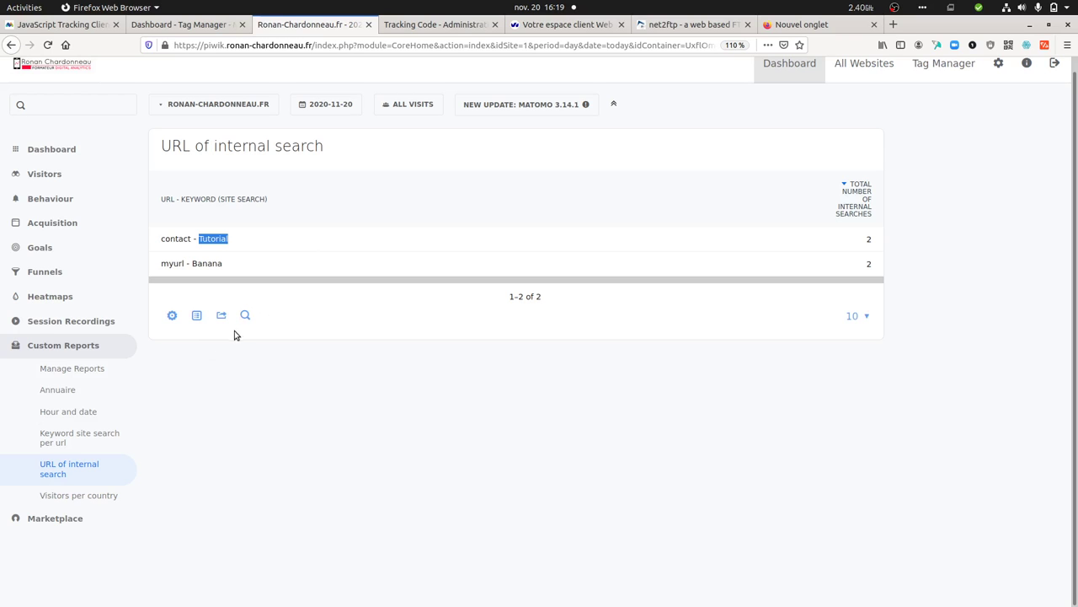
# Step: Change the trackSiteSearch keyword in index.html from 'Tutorial' to 'Tutorial blabla' and save it
pyautogui.moveTo(4, 359)
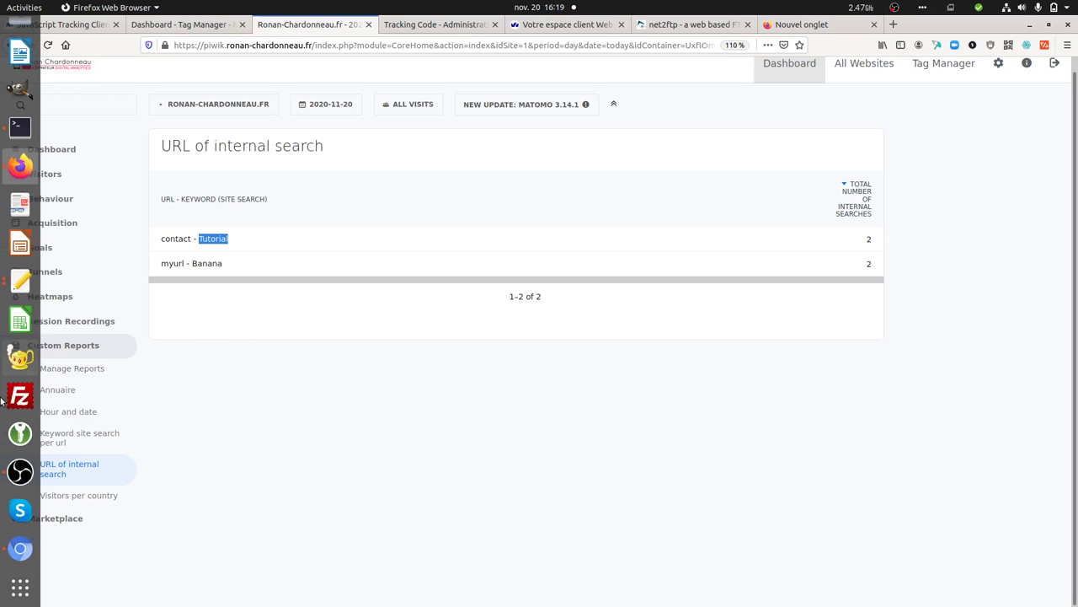
pyautogui.click(704, 30)
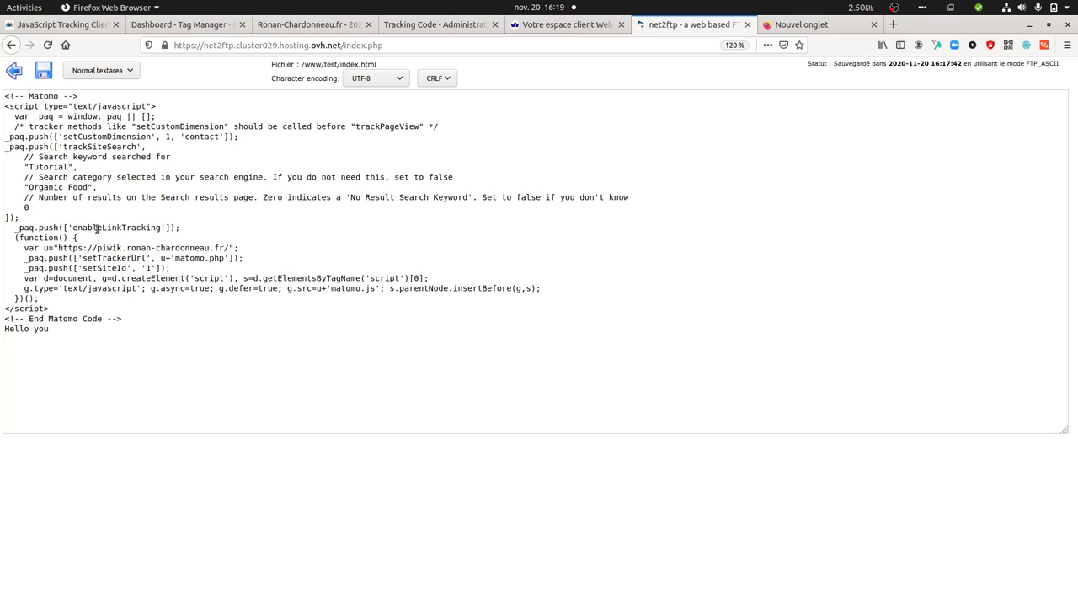
pyautogui.click(70, 168)
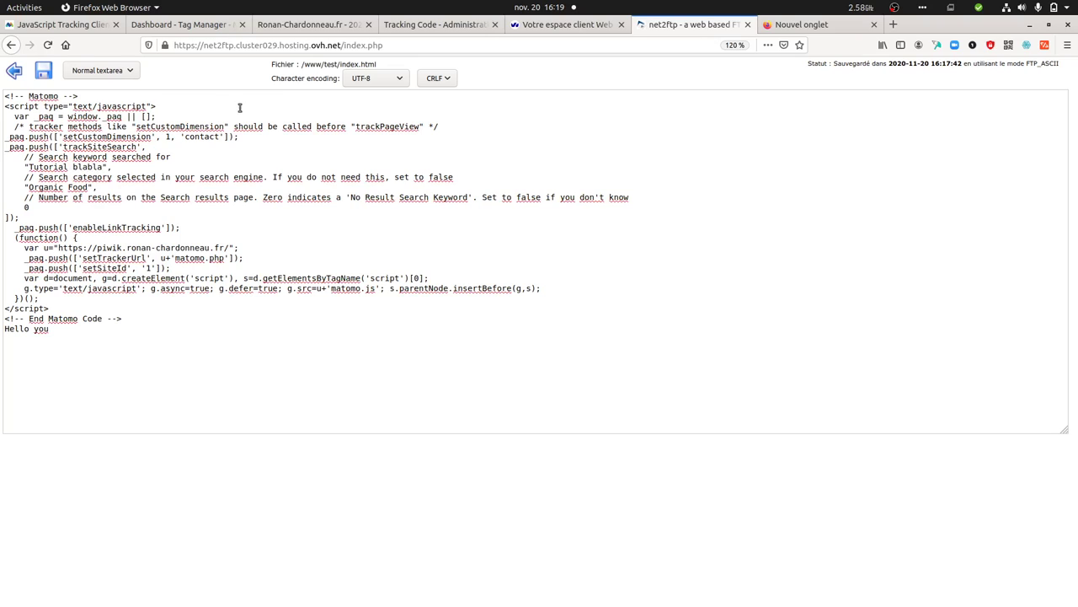
pyautogui.click(43, 70)
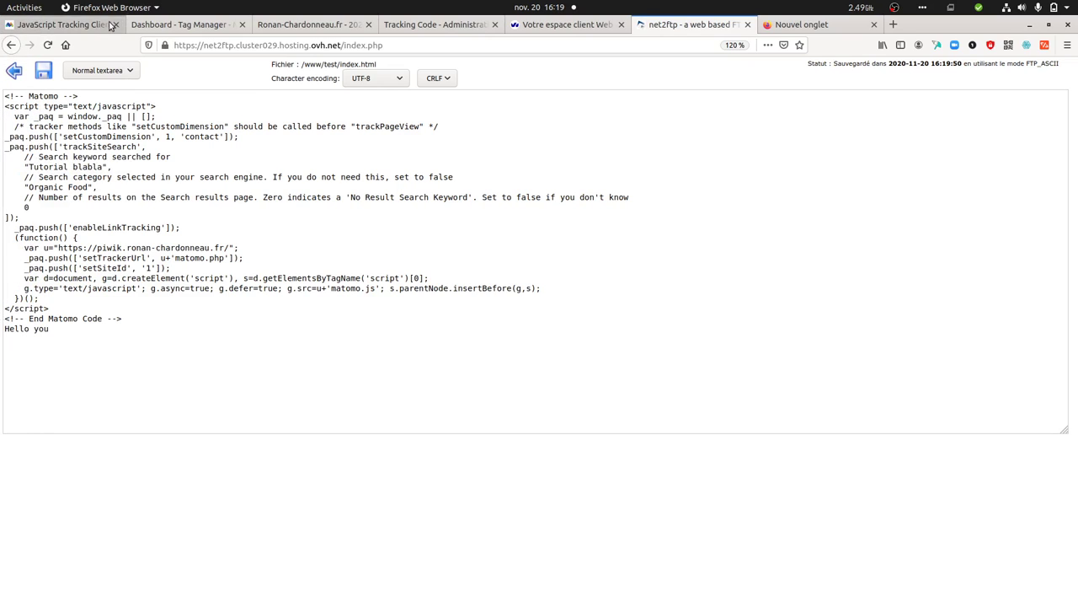
# Step: Reload the Matomo report and expand the contact row to show Tutorial and Tutorial blabla
pyautogui.click(288, 25)
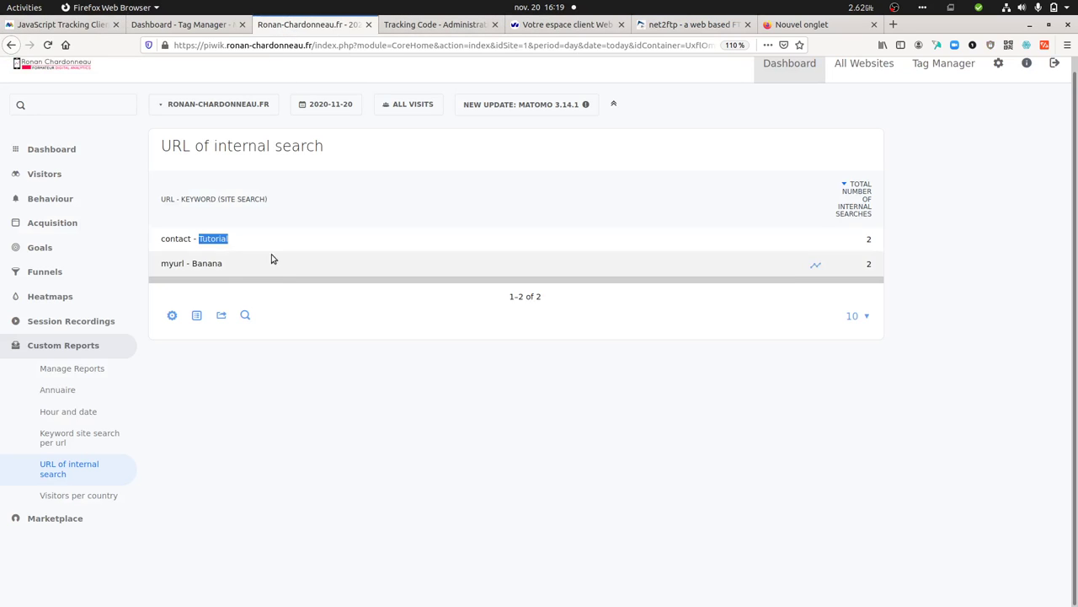
pyautogui.press('F5')
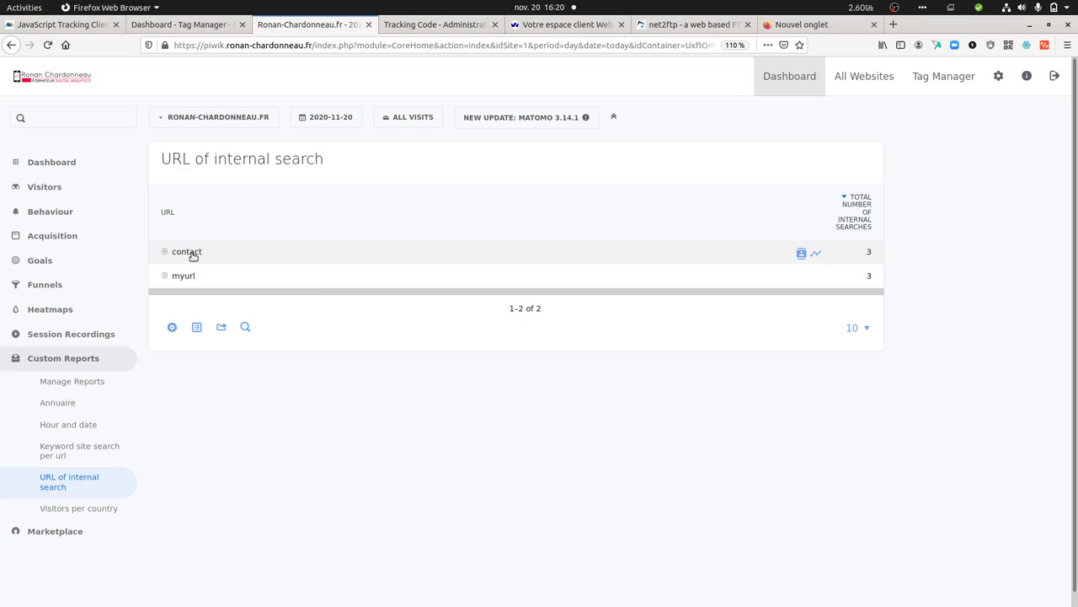
pyautogui.click(193, 256)
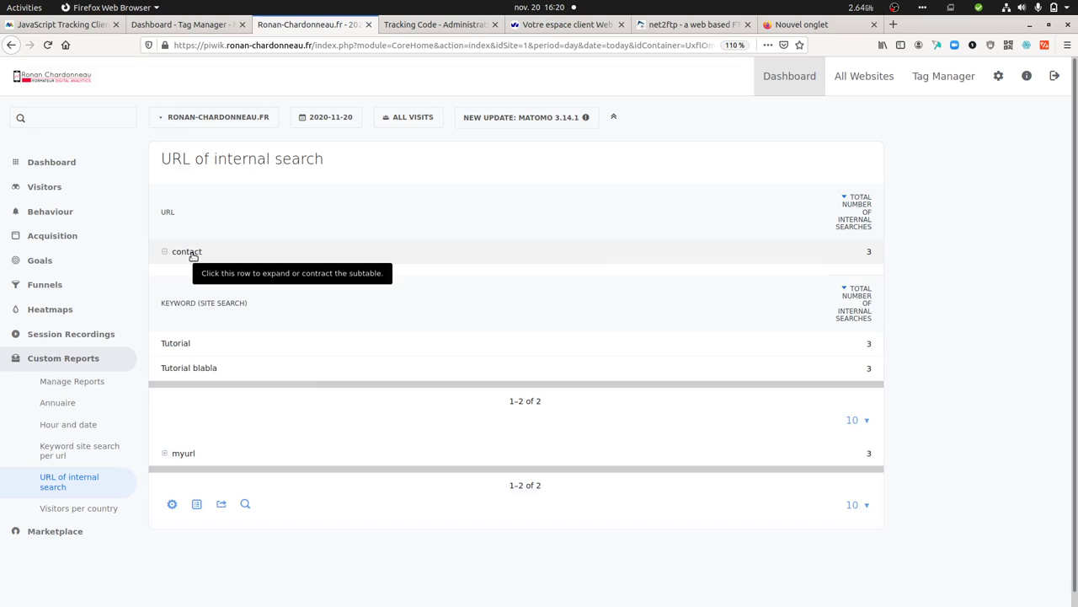